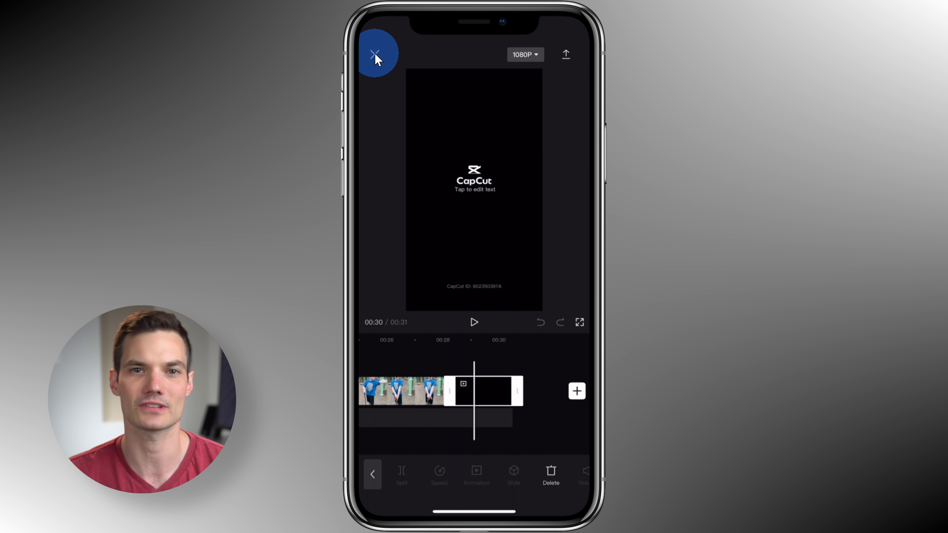
# - Close the open project, turn off the default ending in the app settings, and start a new project
pyautogui.click(375, 54)
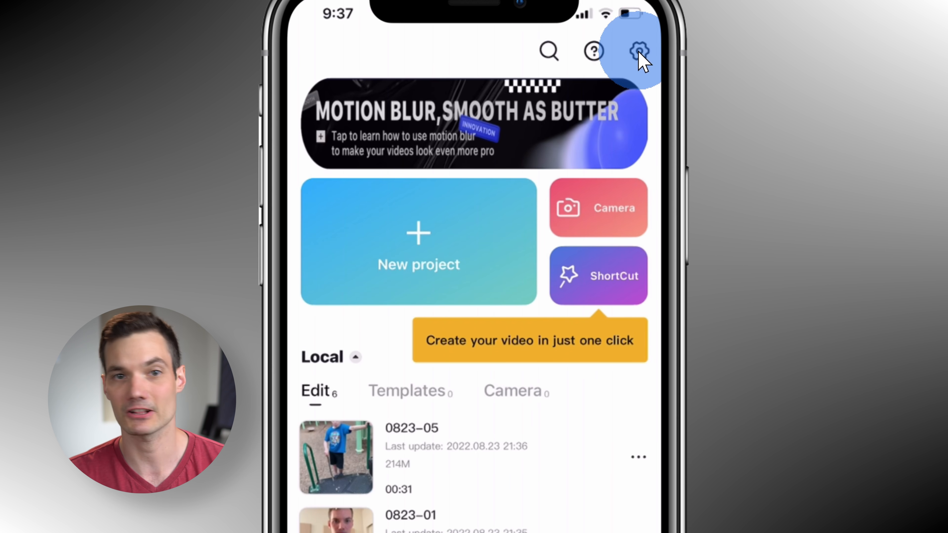
pyautogui.click(638, 53)
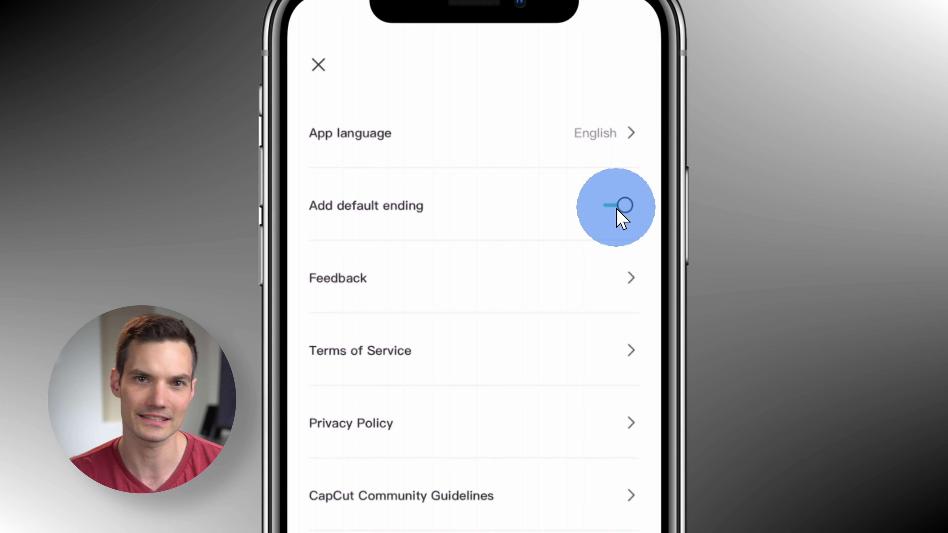
pyautogui.click(617, 210)
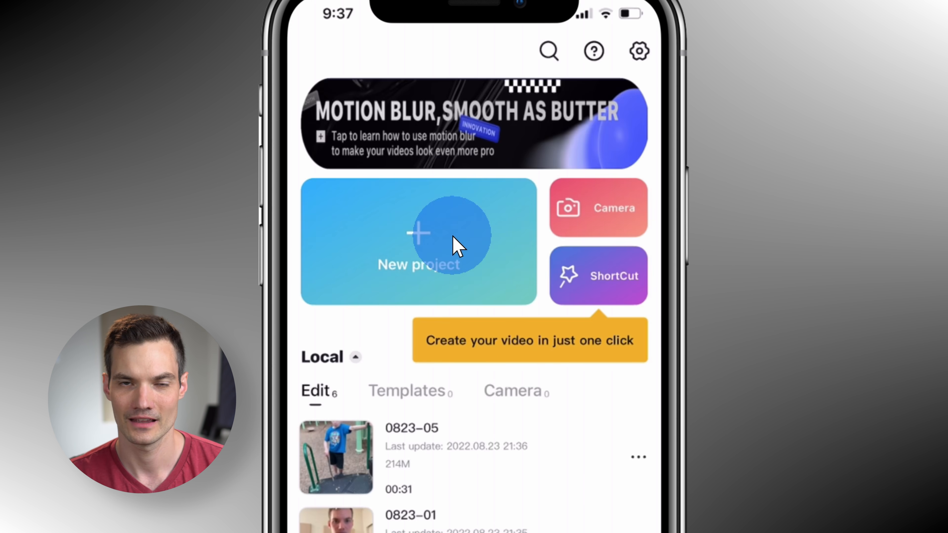
pyautogui.click(455, 244)
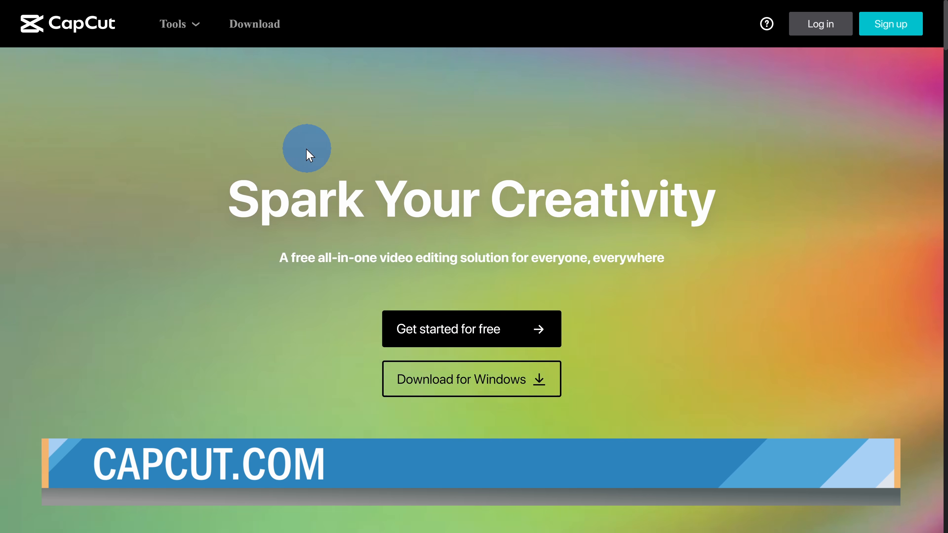
# - Open the free online video editor from the CapCut website
pyautogui.click(452, 336)
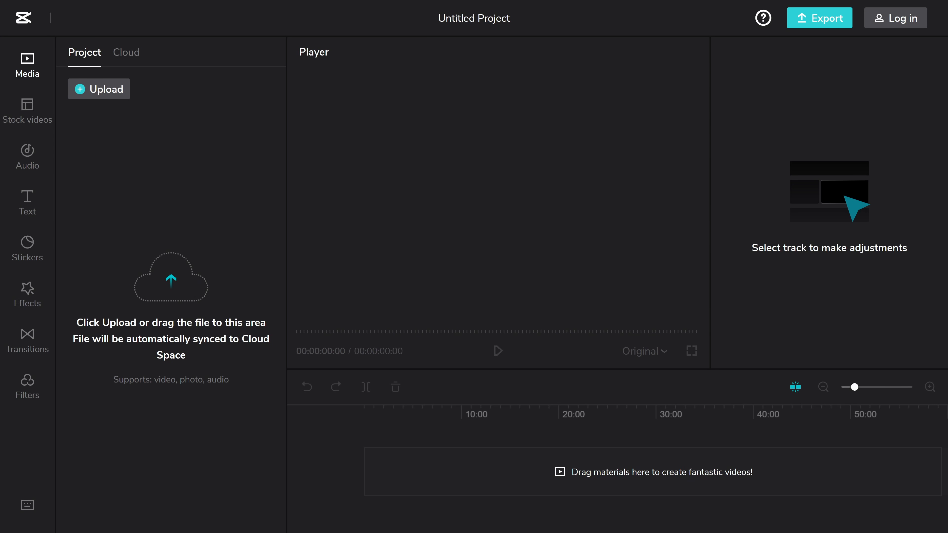
pyautogui.moveTo(141, 121); pyautogui.dragTo(150, 132)
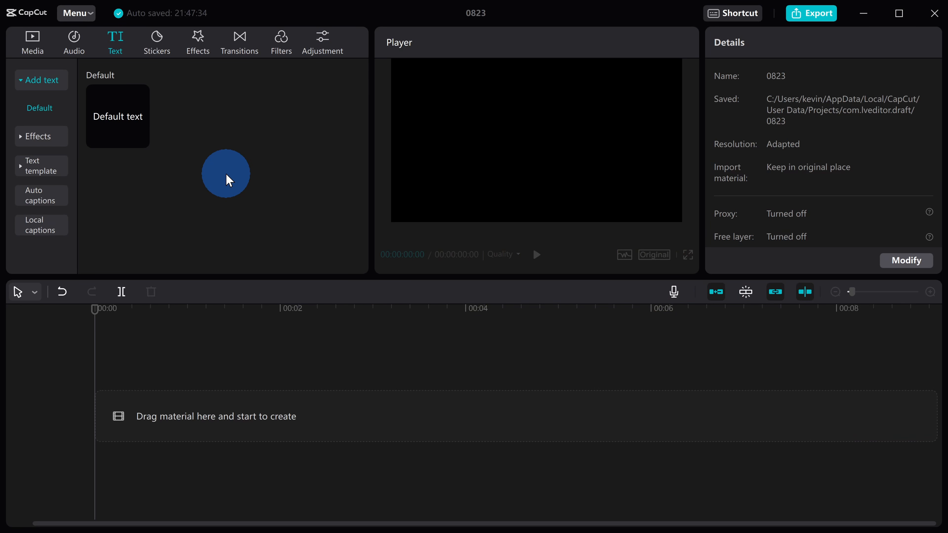
# - Add a default text clip to the timeline and change its text to the presenter's first name followed by "is the Best"
pyautogui.moveTo(116, 110)
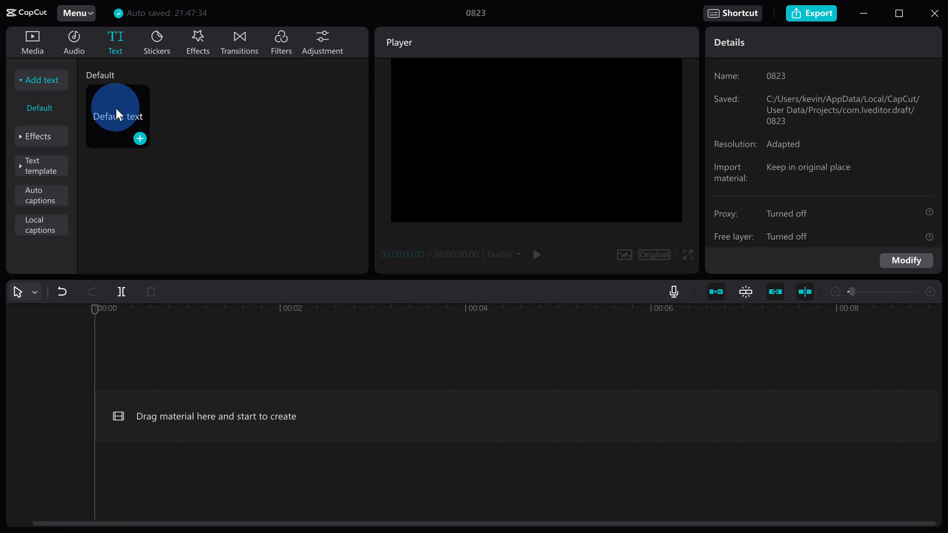
pyautogui.click(140, 139)
pyautogui.moveTo(781, 123); pyautogui.dragTo(677, 121)
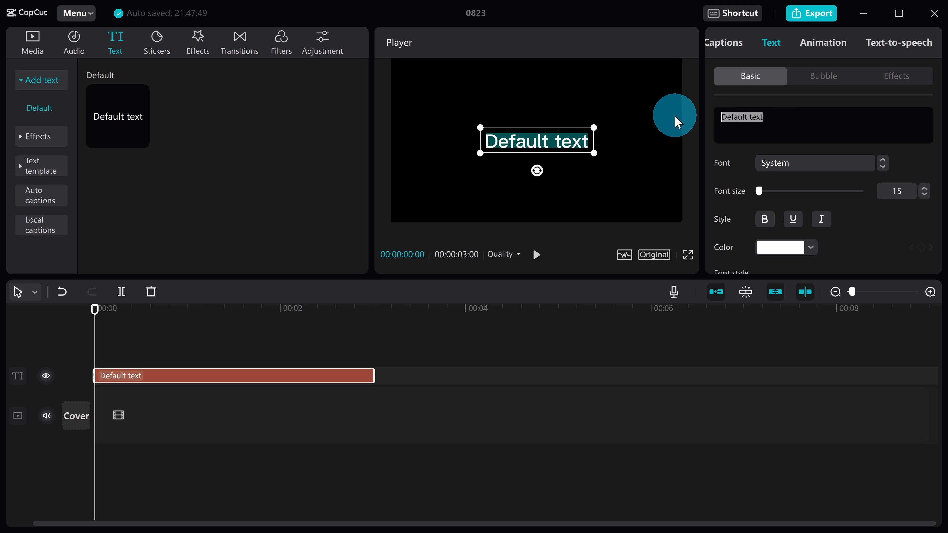
pyautogui.write('Kevin is the Best')
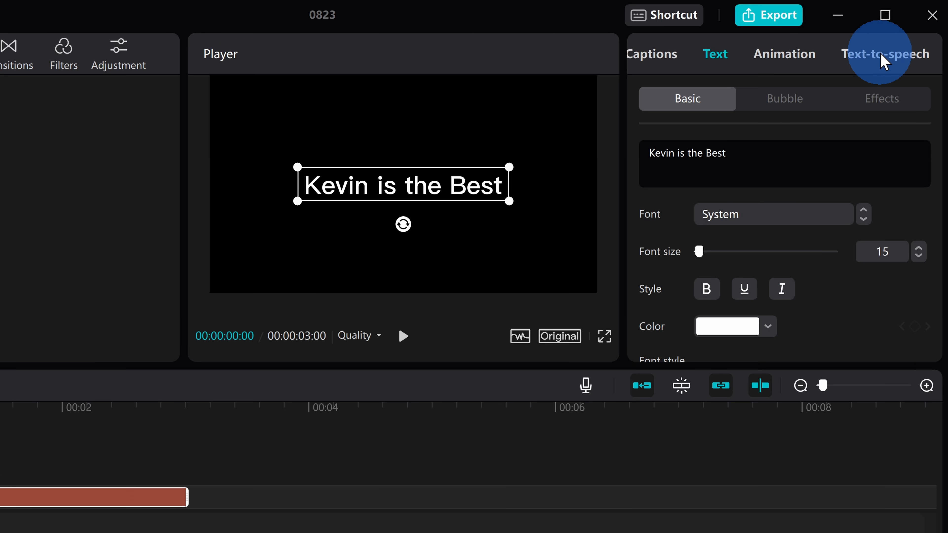
# - Apply text-to-speech to the text clip with the Jessie voice
pyautogui.click(881, 62)
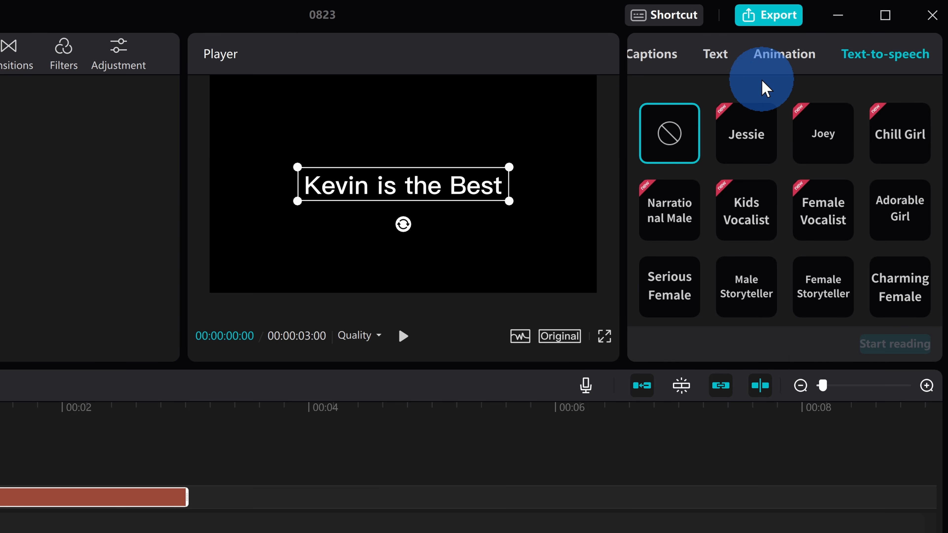
pyautogui.scroll(-10, 673, 187)
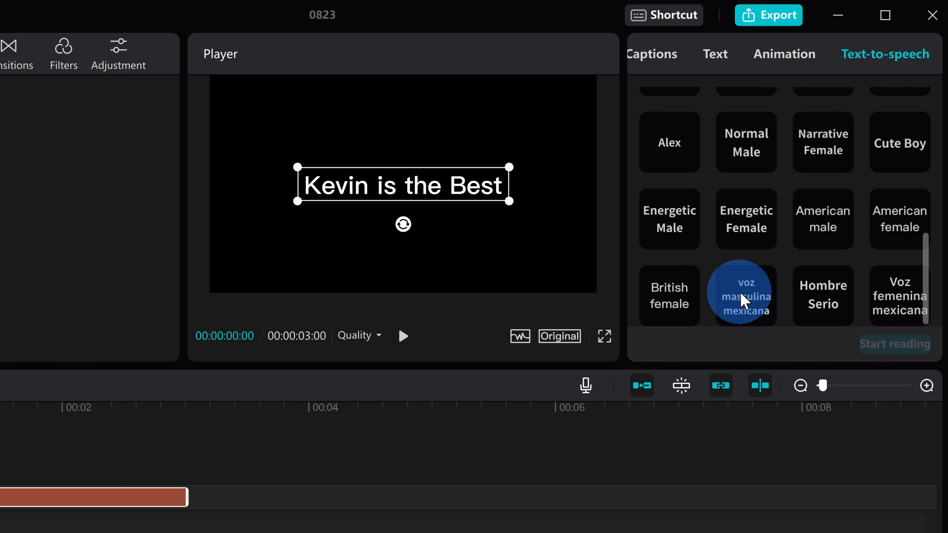
pyautogui.scroll(10, 758, 281)
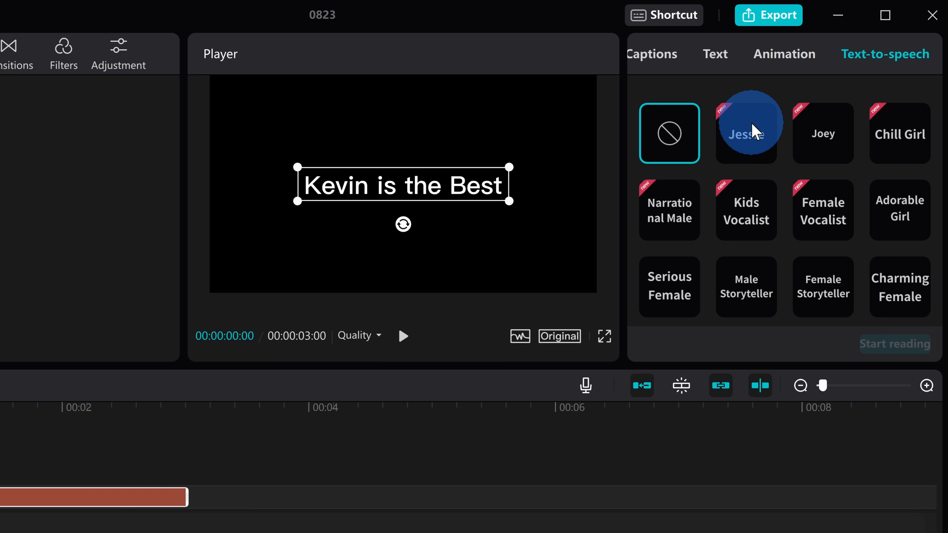
pyautogui.click(743, 138)
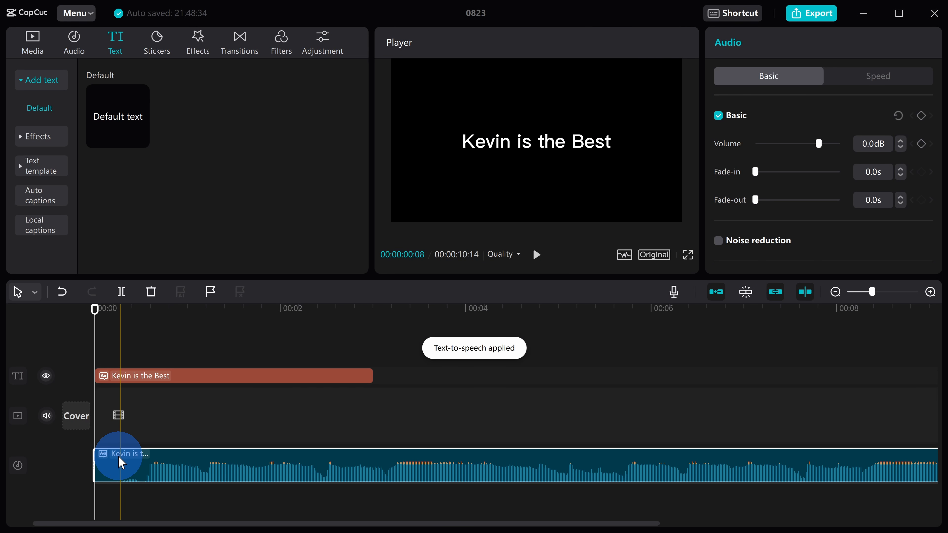
pyautogui.moveTo(183, 463); pyautogui.dragTo(910, 462)
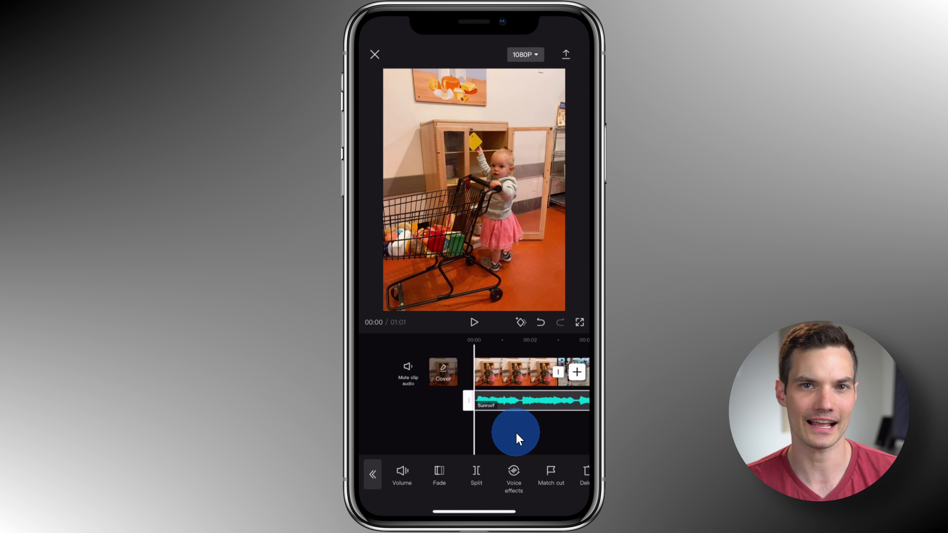
# - Add beat markers along the Sunroof audio track with Match cut
pyautogui.hscroll(3, 538, 450)
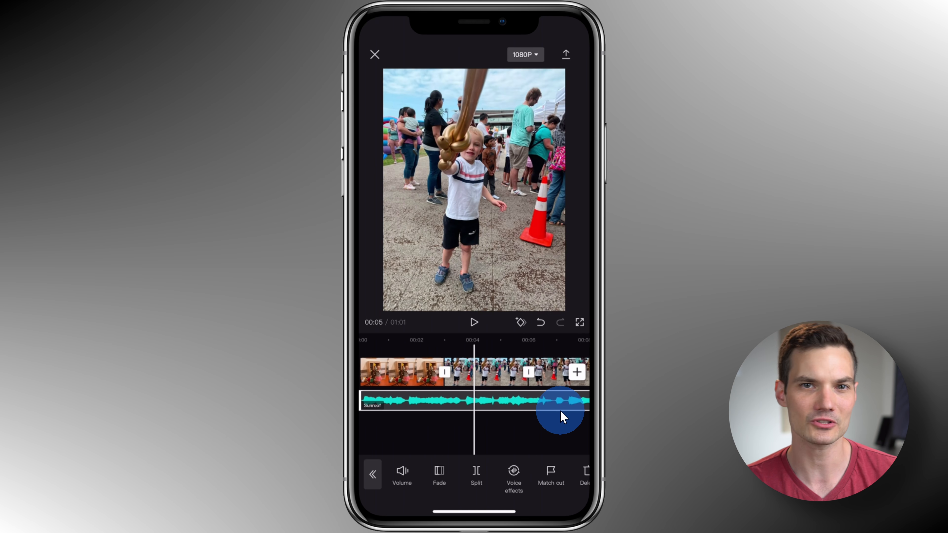
pyautogui.hscroll(-3, 560, 411)
pyautogui.hscroll(2, 561, 411)
pyautogui.hscroll(-1, 546, 399)
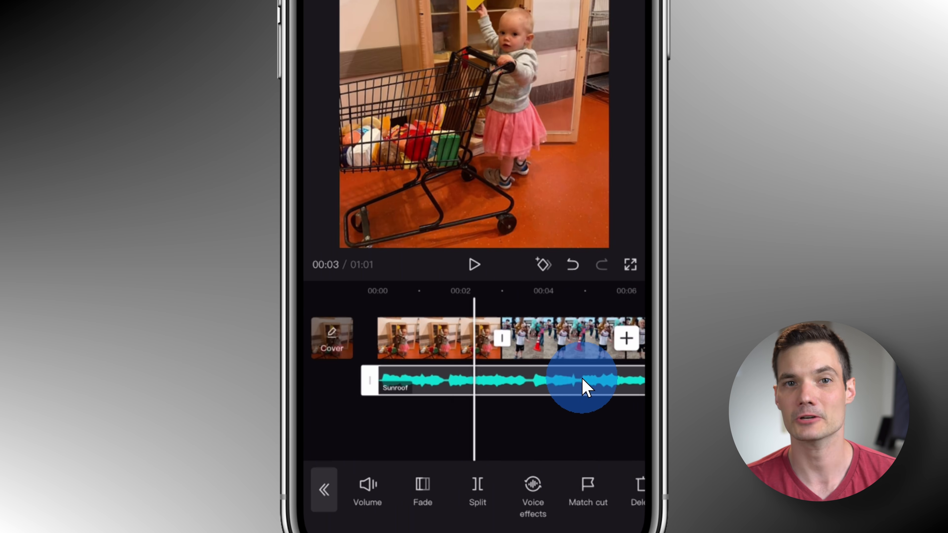
pyautogui.hscroll(-3, 583, 379)
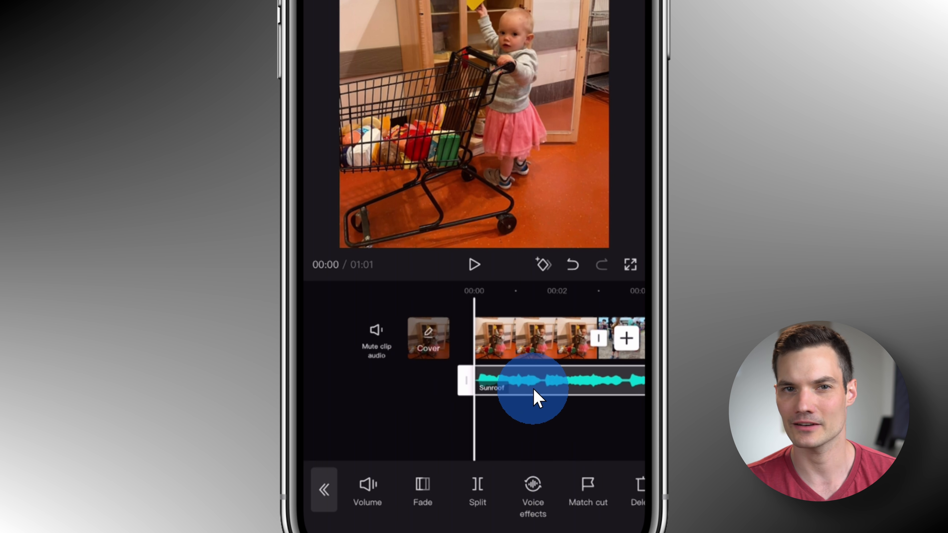
pyautogui.click(588, 489)
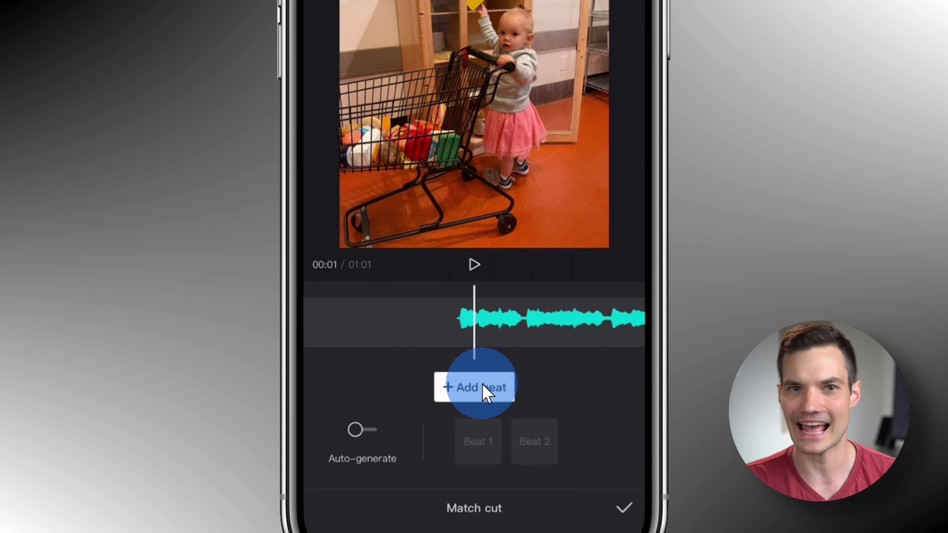
pyautogui.hscroll(2, 482, 385)
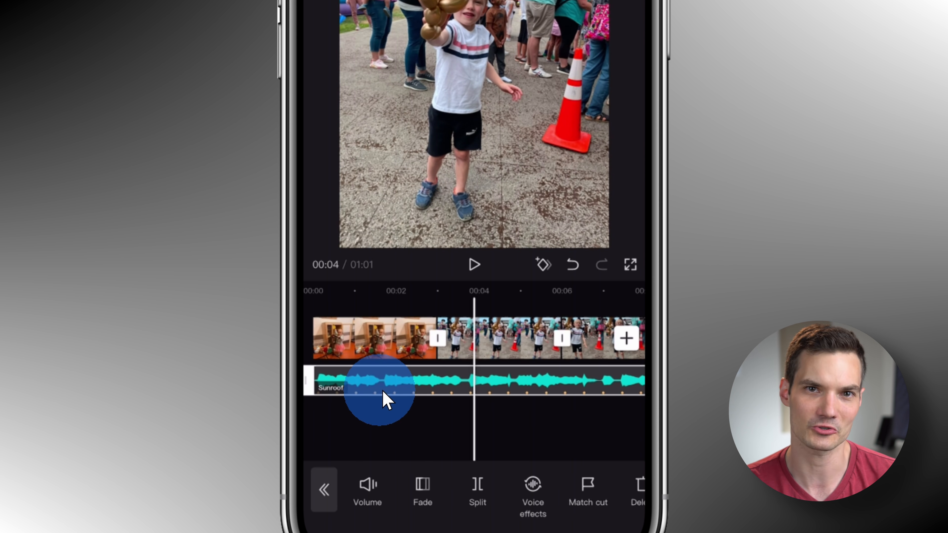
# - Shorten the first photo clip by trimming its end back to a beat marker
pyautogui.click(383, 356)
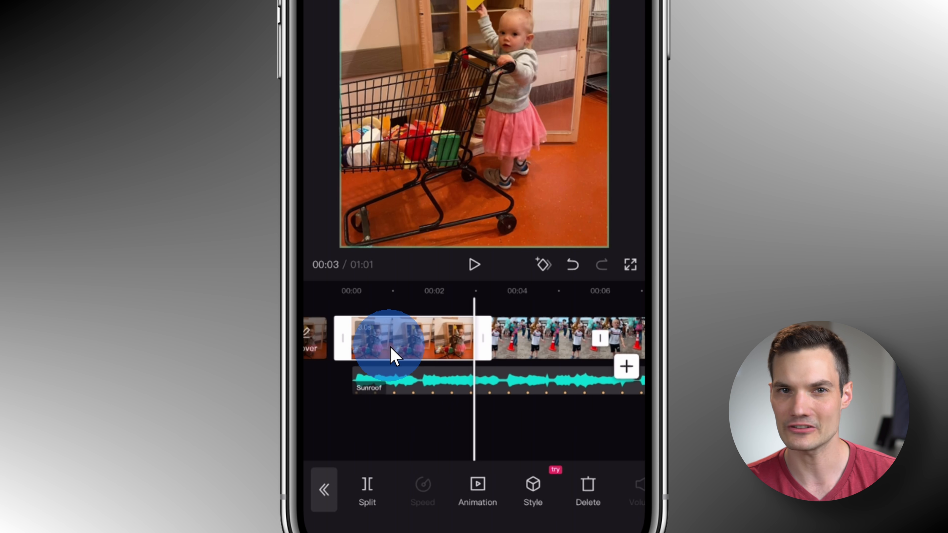
pyautogui.moveTo(456, 347); pyautogui.dragTo(437, 354)
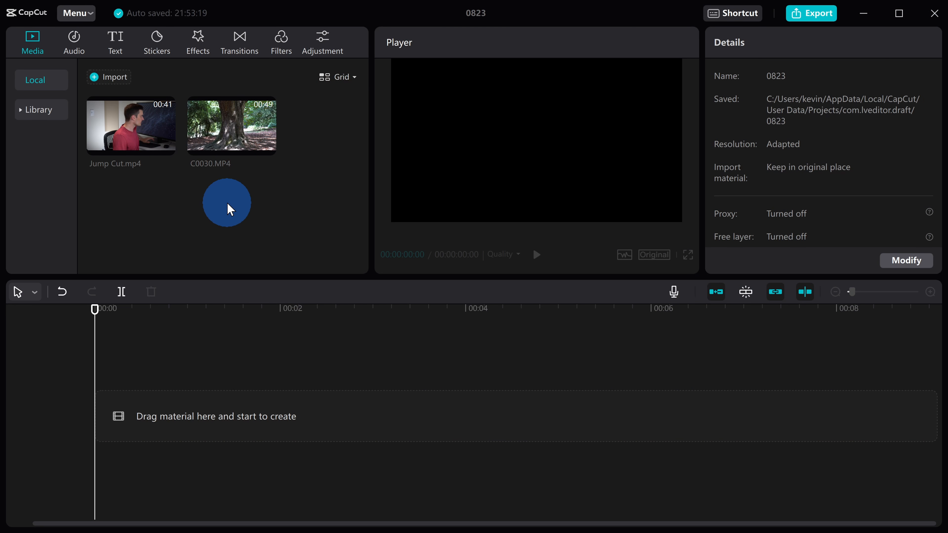
# - Place C0030.MP4 on the main track and Jump Cut.mp4 on the track above it, both starting at 00:00
pyautogui.moveTo(240, 123); pyautogui.dragTo(94, 422)
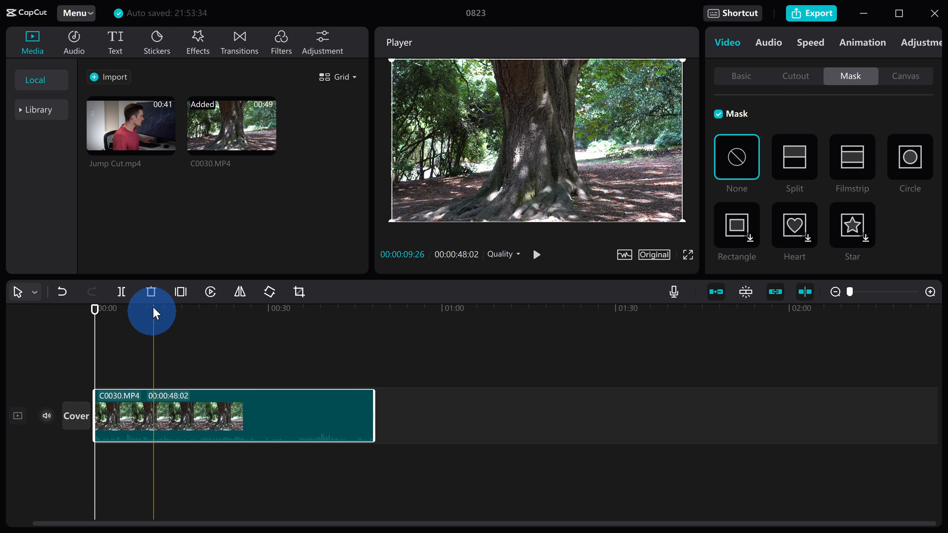
pyautogui.click(149, 136)
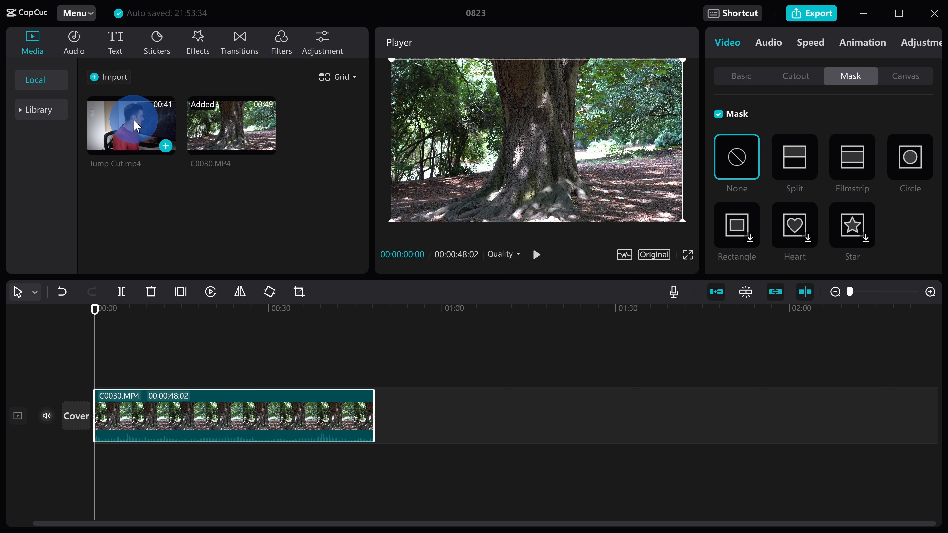
pyautogui.moveTo(137, 126); pyautogui.dragTo(89, 373)
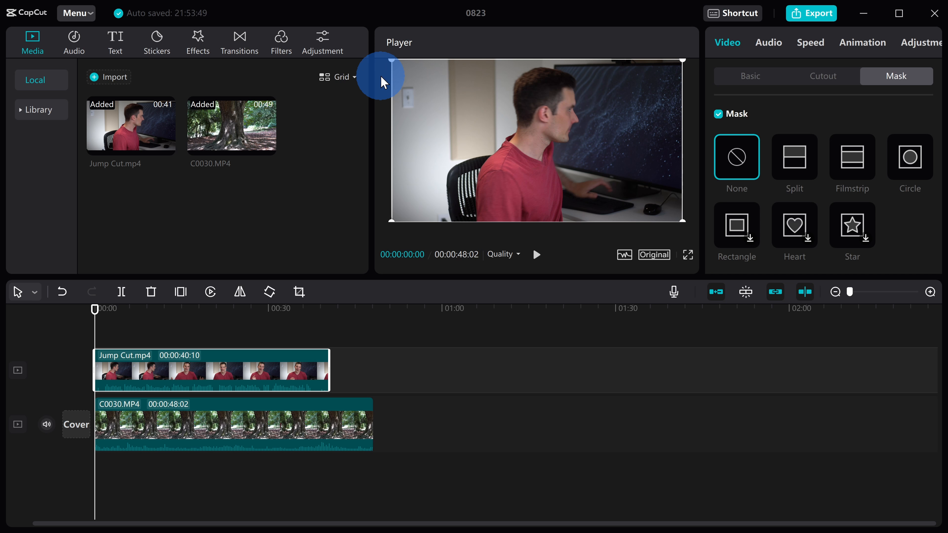
# - Shrink the Jump Cut.mp4 overlay into the lower-right corner of the video frame and open its Cutout settings
pyautogui.moveTo(390, 61); pyautogui.dragTo(456, 103)
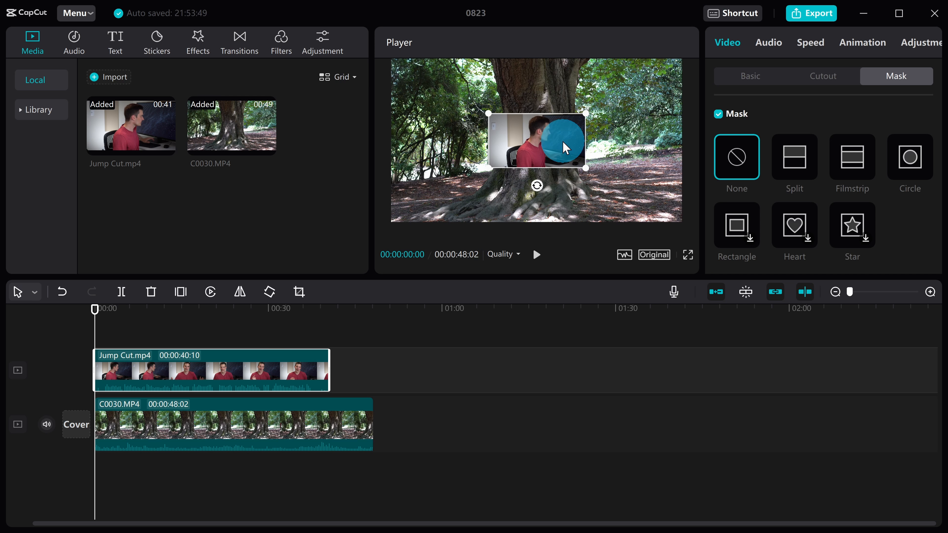
pyautogui.moveTo(562, 144); pyautogui.dragTo(643, 187)
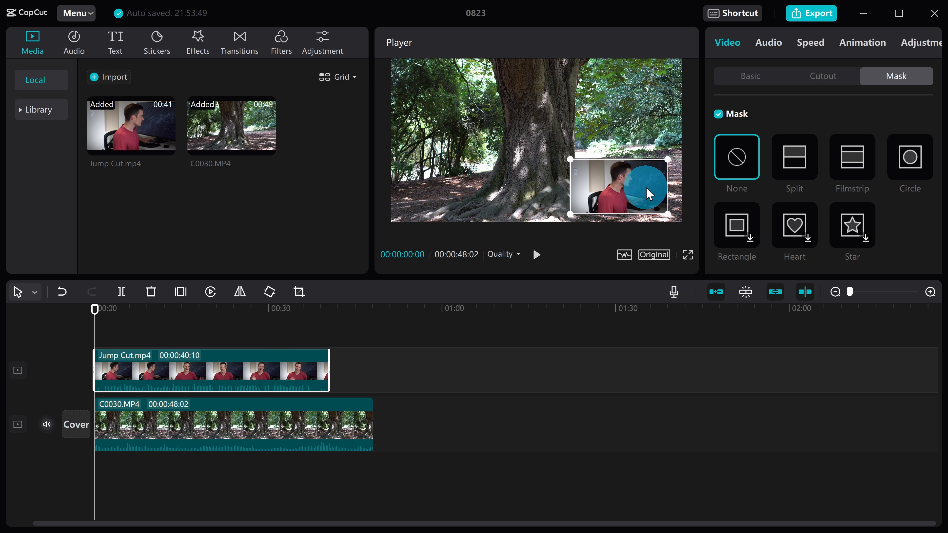
pyautogui.click(103, 309)
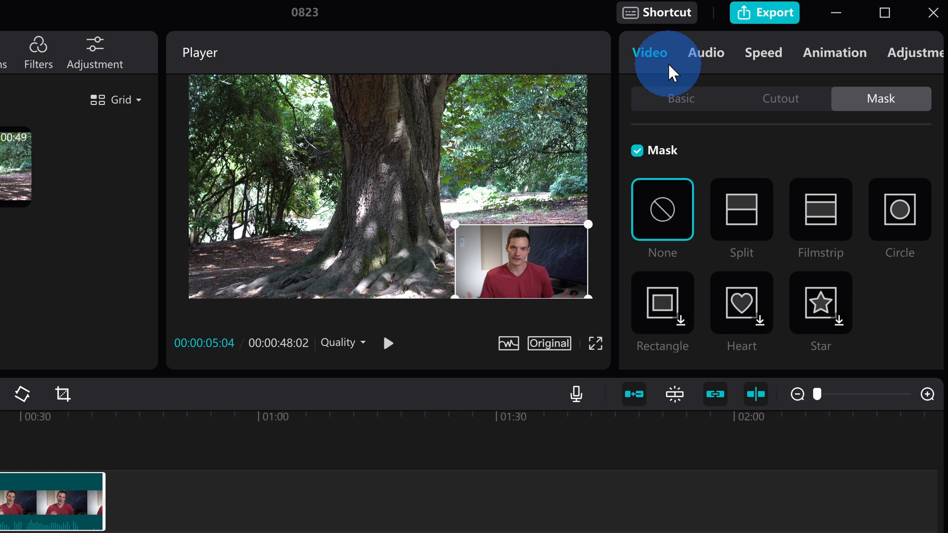
pyautogui.click(793, 105)
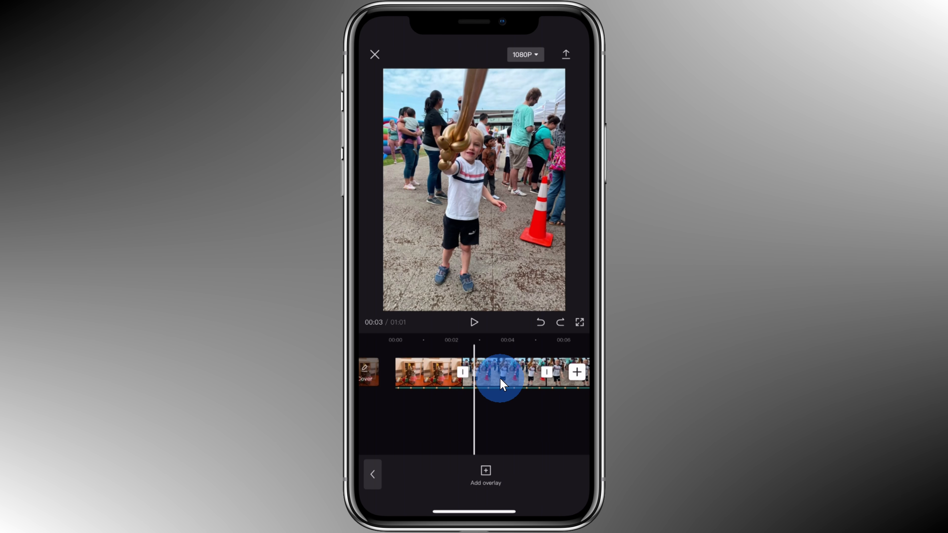
# - Convert the second photo clip into an overlay and remove its background
pyautogui.click(509, 384)
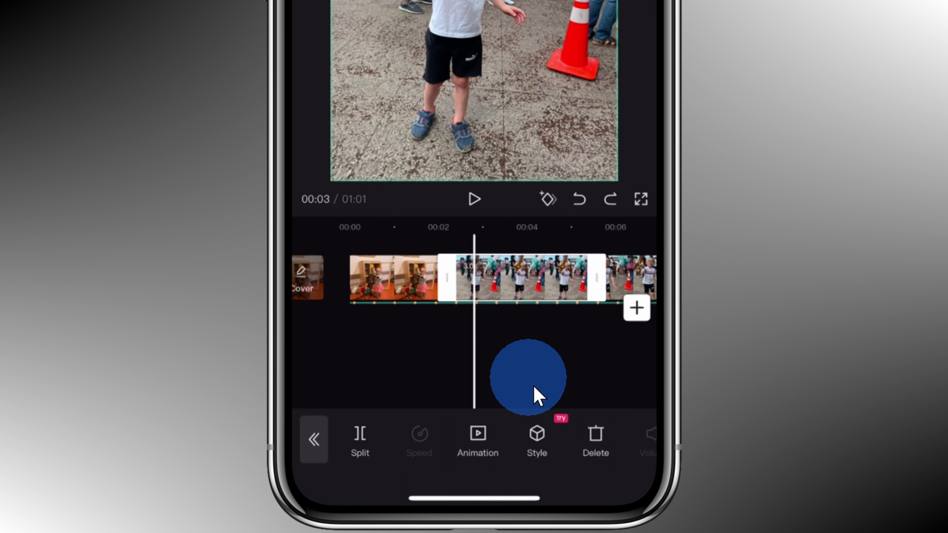
pyautogui.hscroll(10, 474, 441)
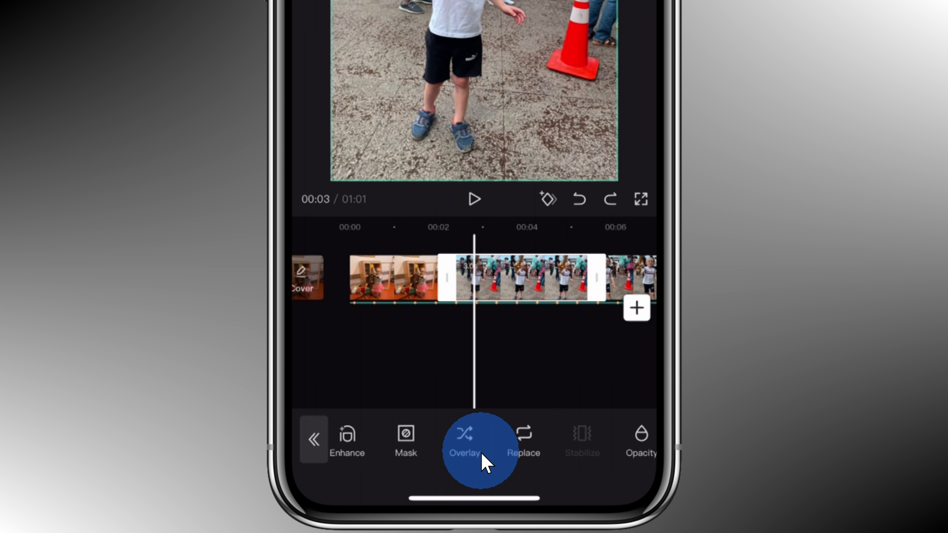
pyautogui.click(465, 439)
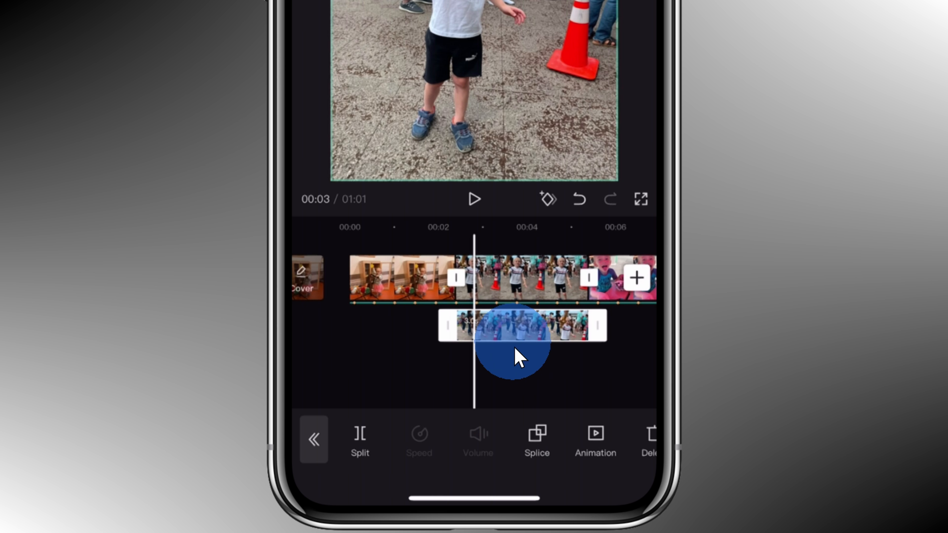
pyautogui.hscroll(3, 652, 472)
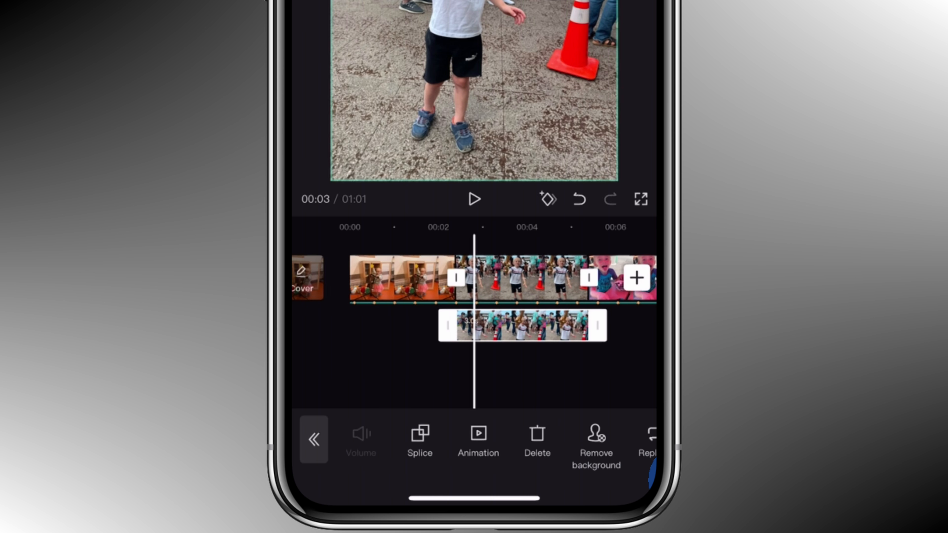
pyautogui.hscroll(2, 652, 471)
pyautogui.click(542, 448)
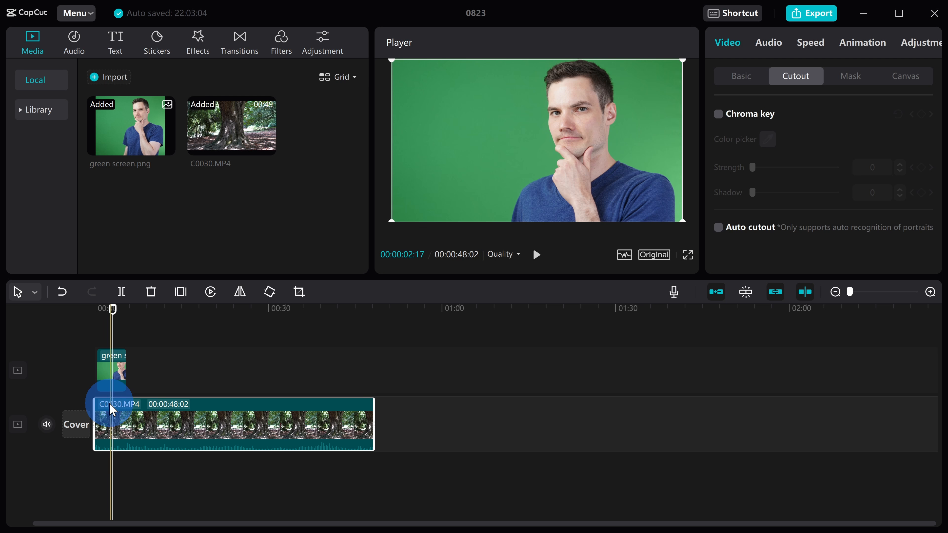
# - Key out the backdrop of the green screen.png overlay with Chroma key, sampling its green and raising the strength and shadow
pyautogui.click(113, 371)
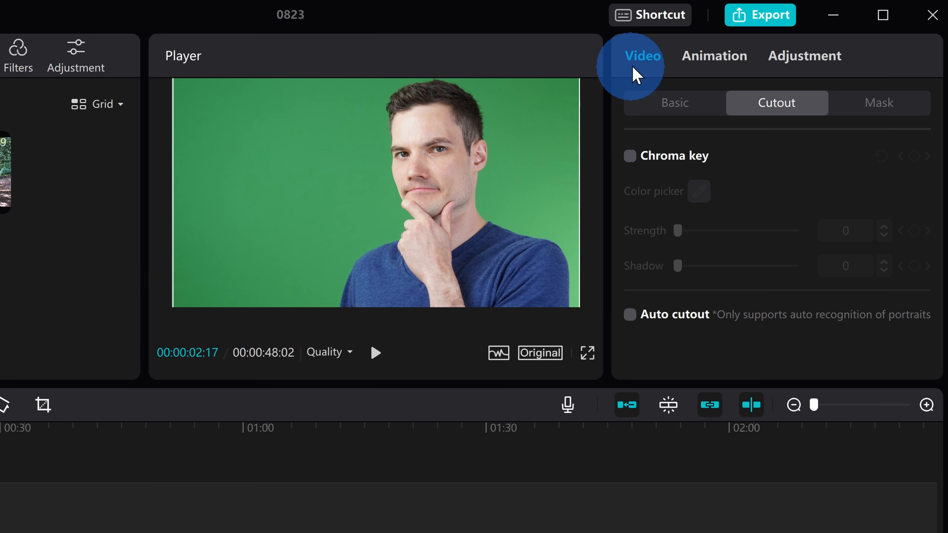
pyautogui.click(773, 104)
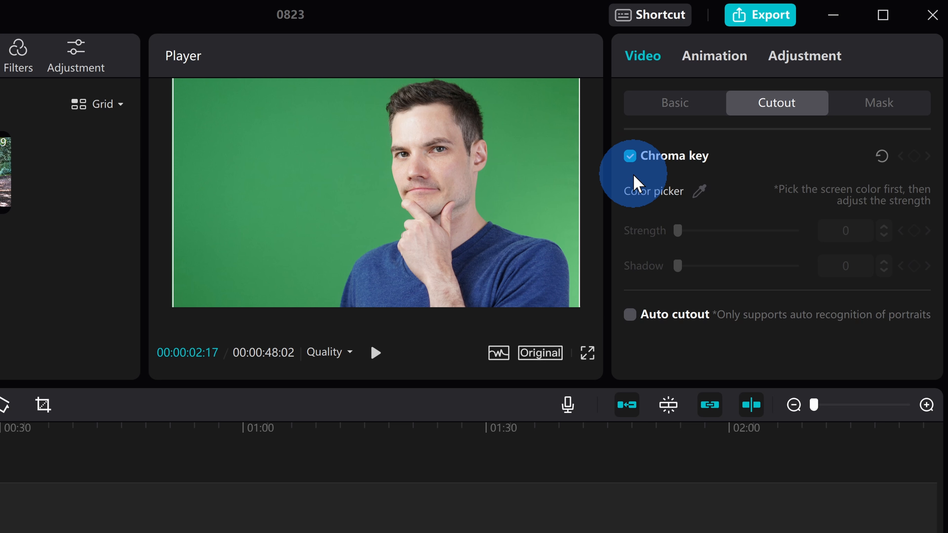
pyautogui.click(699, 191)
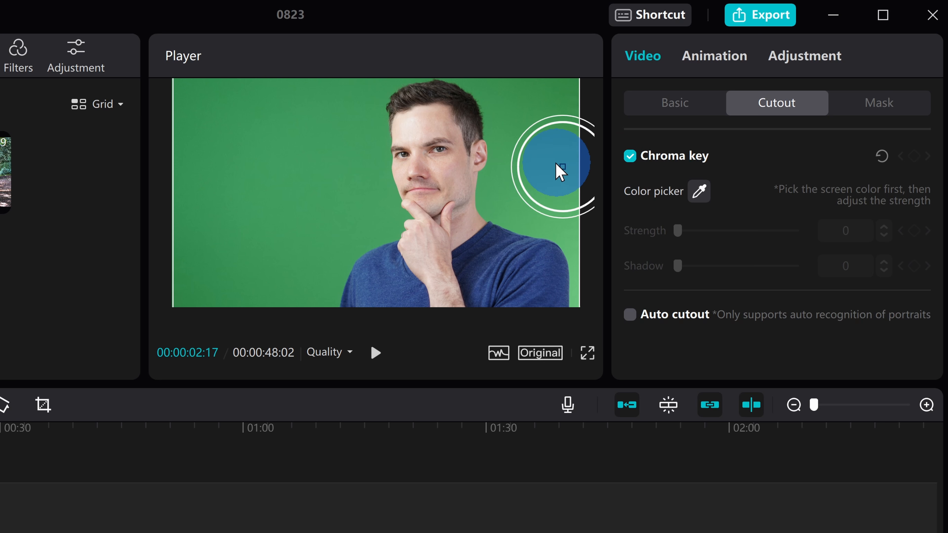
pyautogui.click(527, 154)
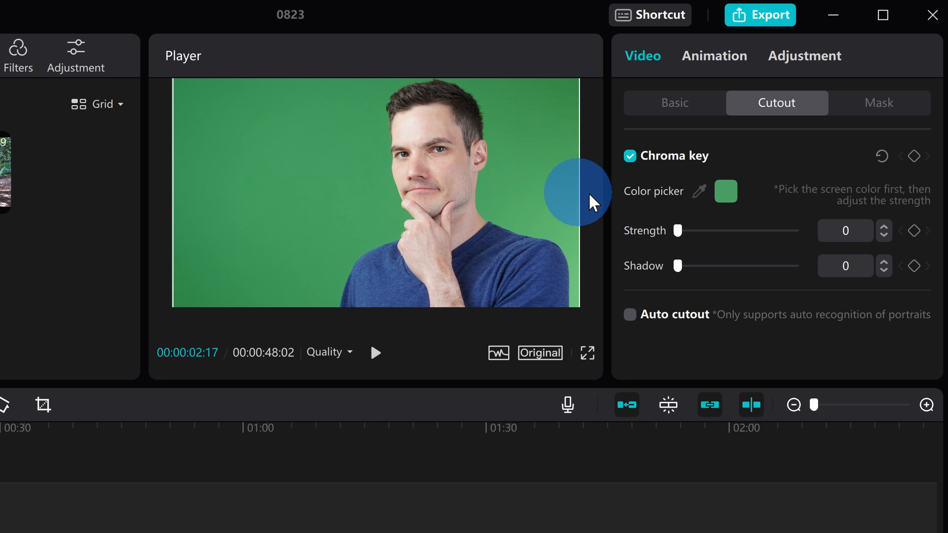
pyautogui.moveTo(679, 231); pyautogui.dragTo(681, 231)
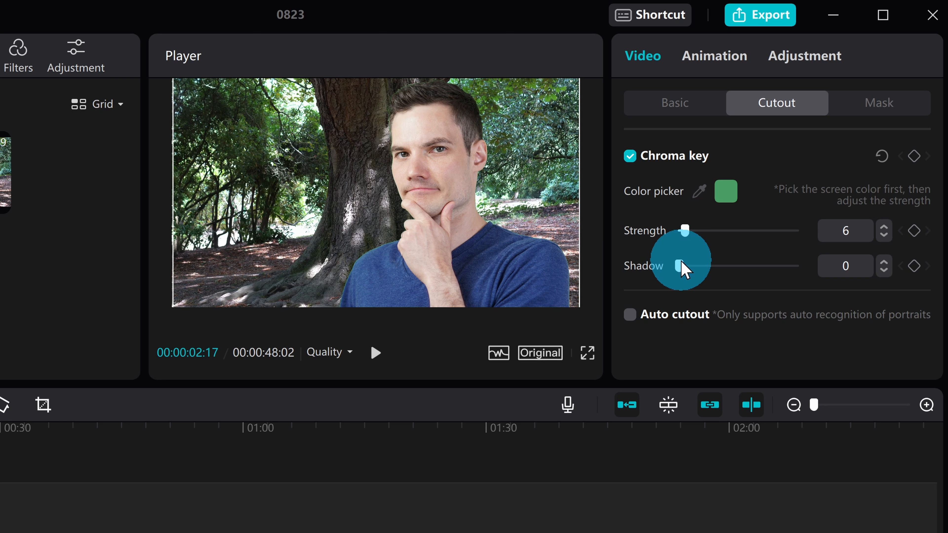
pyautogui.moveTo(717, 268); pyautogui.dragTo(720, 266)
pyautogui.moveTo(684, 230); pyautogui.dragTo(689, 231)
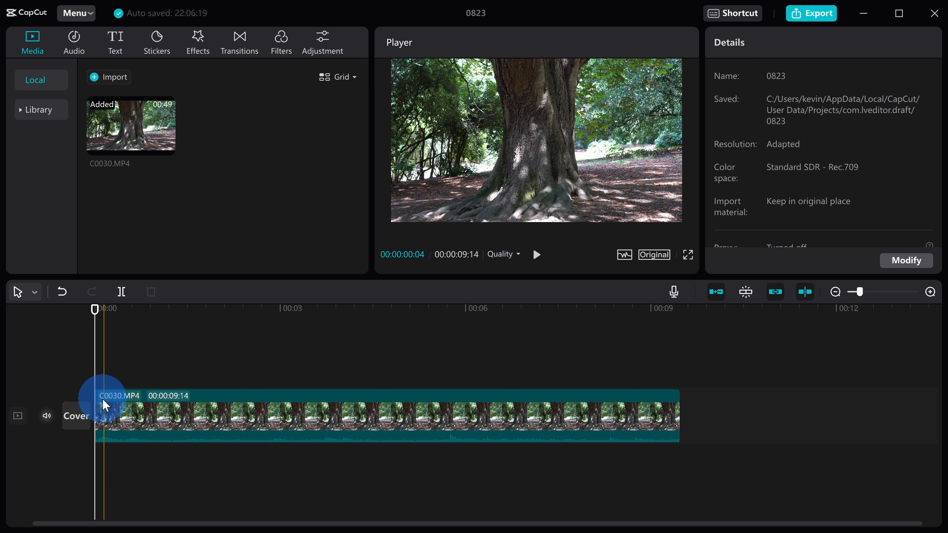
# - Animate a zoom on the C0030.MP4 clip with scale keyframes of 100% at the start and 150% at the end
pyautogui.click(216, 418)
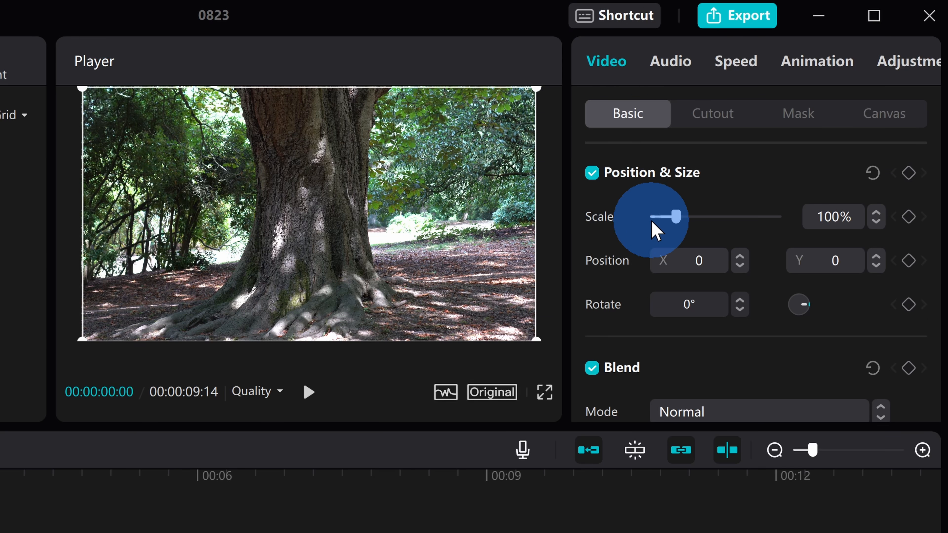
pyautogui.click(910, 218)
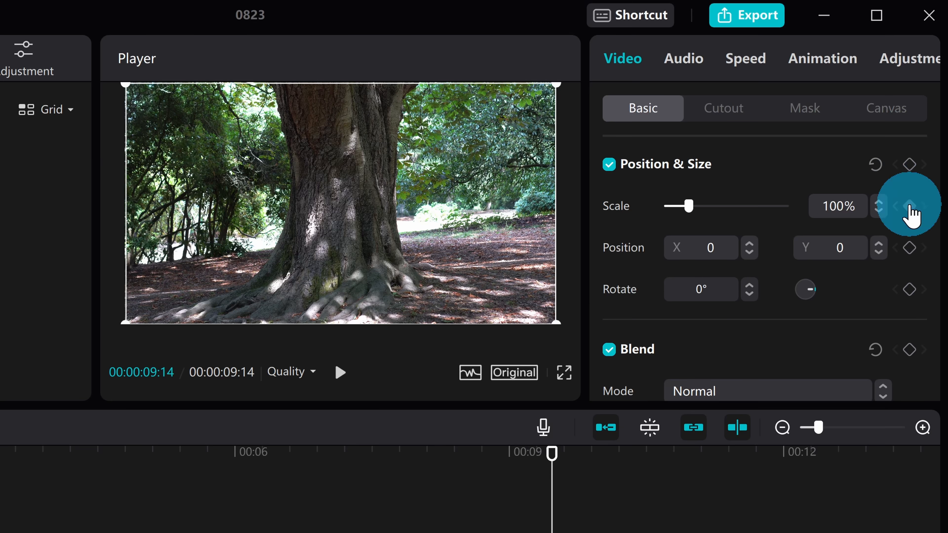
pyautogui.click(921, 142)
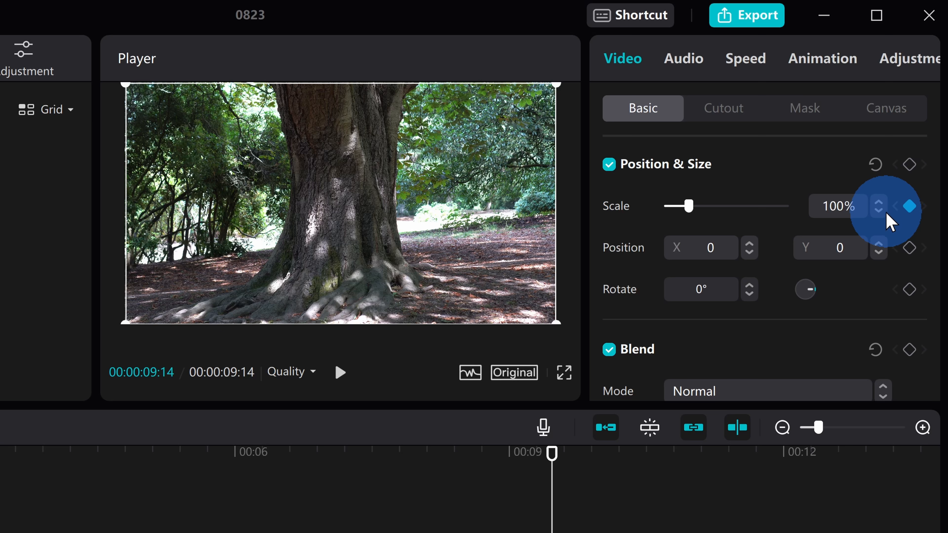
pyautogui.click(834, 207)
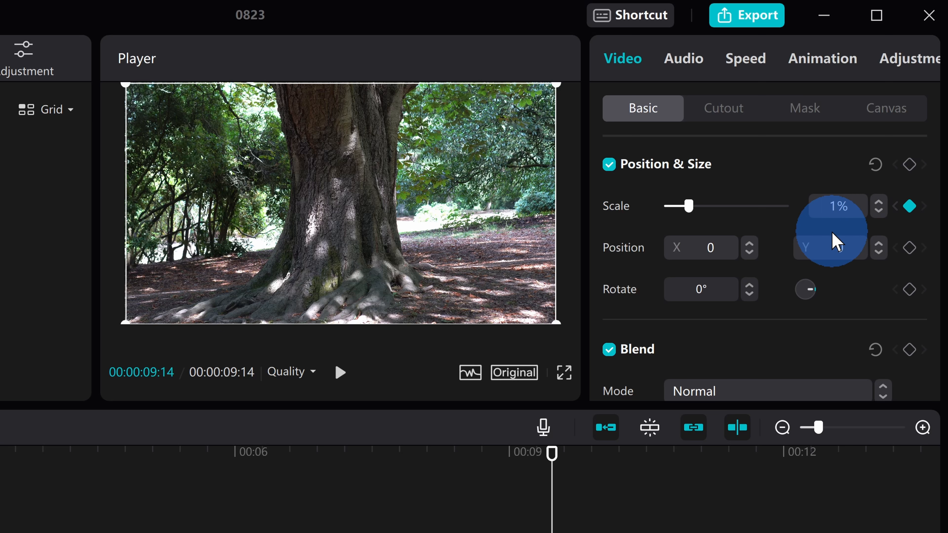
pyautogui.write('150')
pyautogui.press('Return')
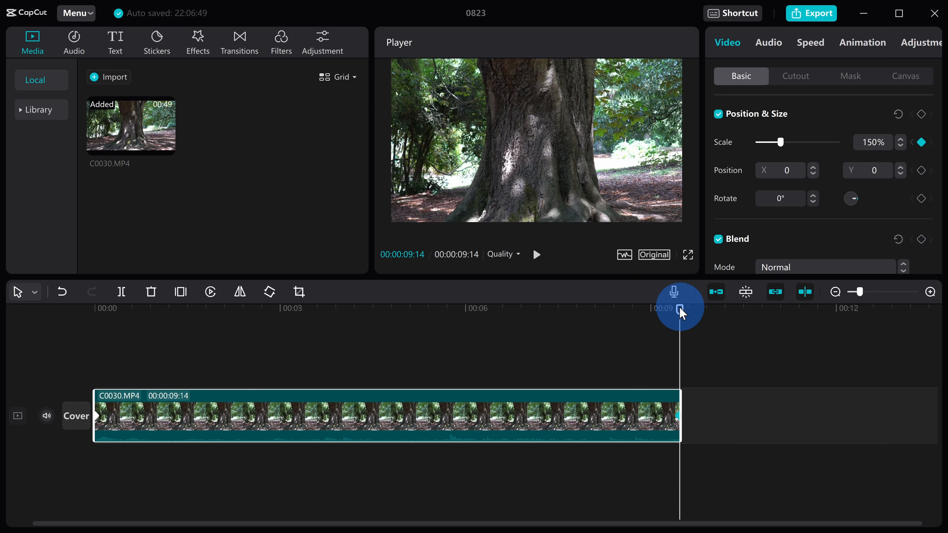
# - Play the C0030.MP4 clip from its beginning to preview the keyframed zoom
pyautogui.moveTo(552, 455); pyautogui.dragTo(149, 469)
pyautogui.moveTo(407, 319); pyautogui.dragTo(63, 318)
pyautogui.click(538, 258)
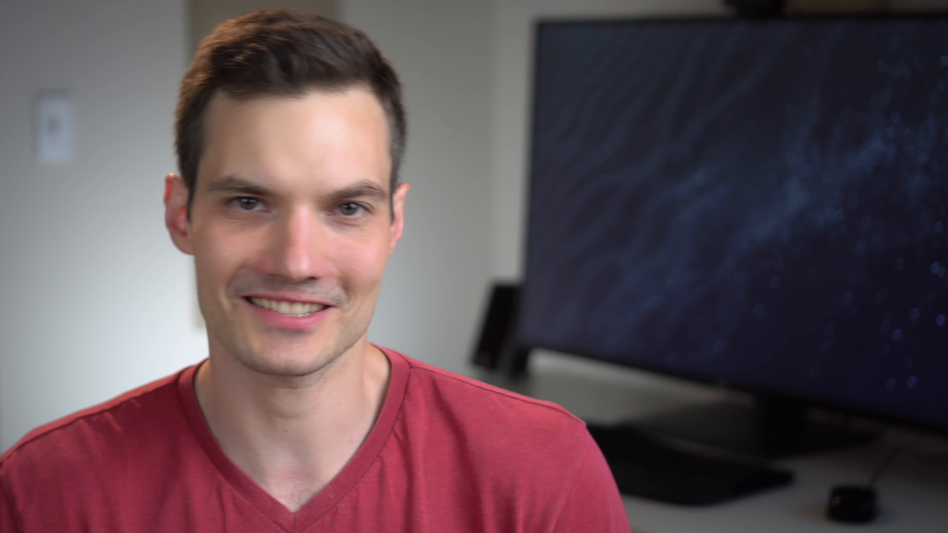
# - Examine the clip's scale at points between the two keyframes and open its Audio settings
pyautogui.click(875, 145)
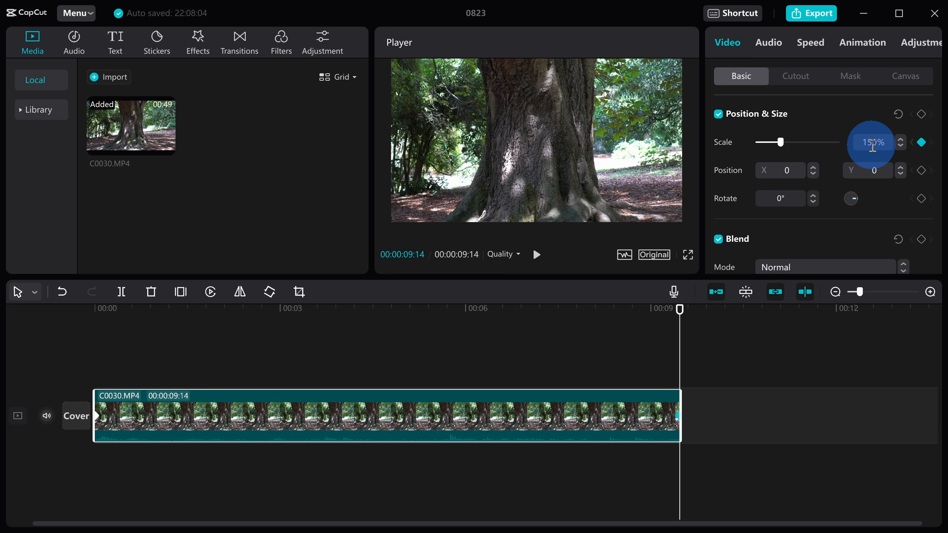
pyautogui.moveTo(681, 304); pyautogui.dragTo(440, 317)
pyautogui.moveTo(257, 314); pyautogui.dragTo(503, 310)
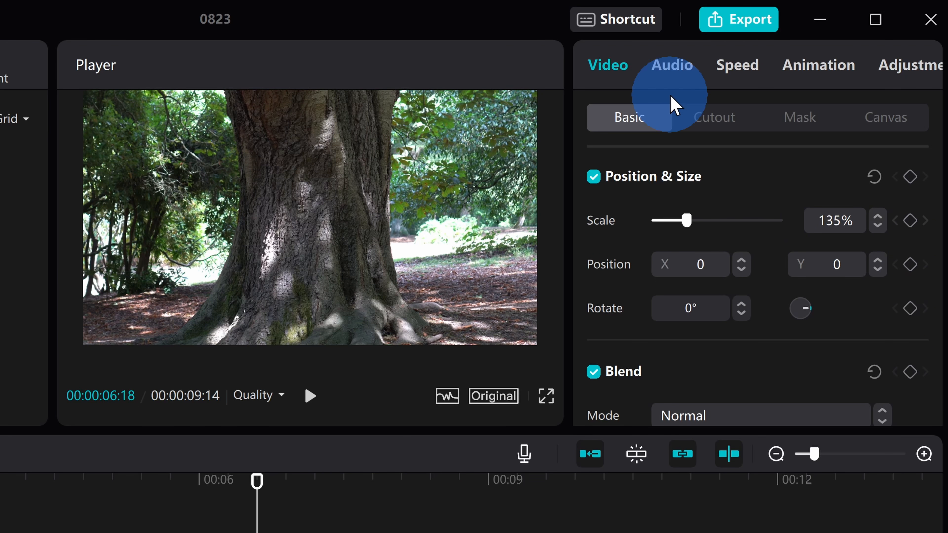
pyautogui.click(674, 69)
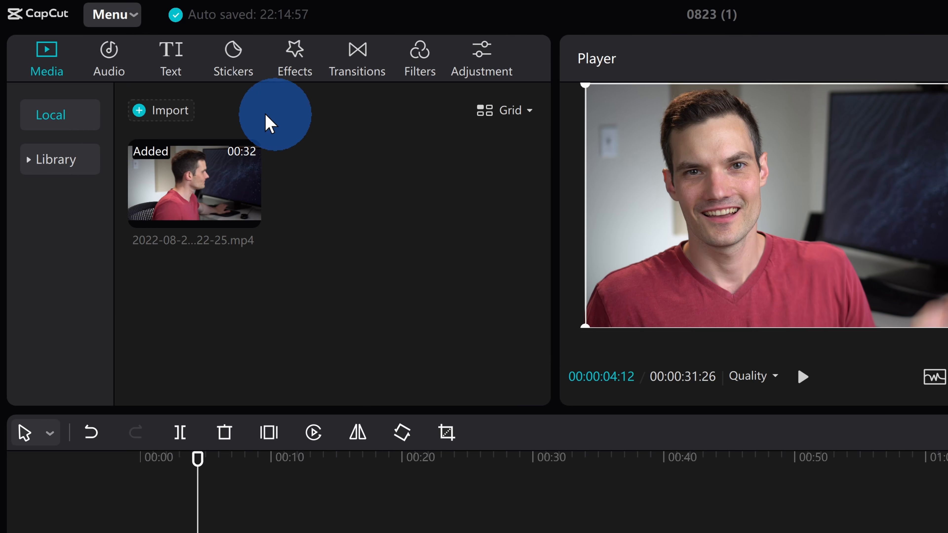
pyautogui.click(116, 43)
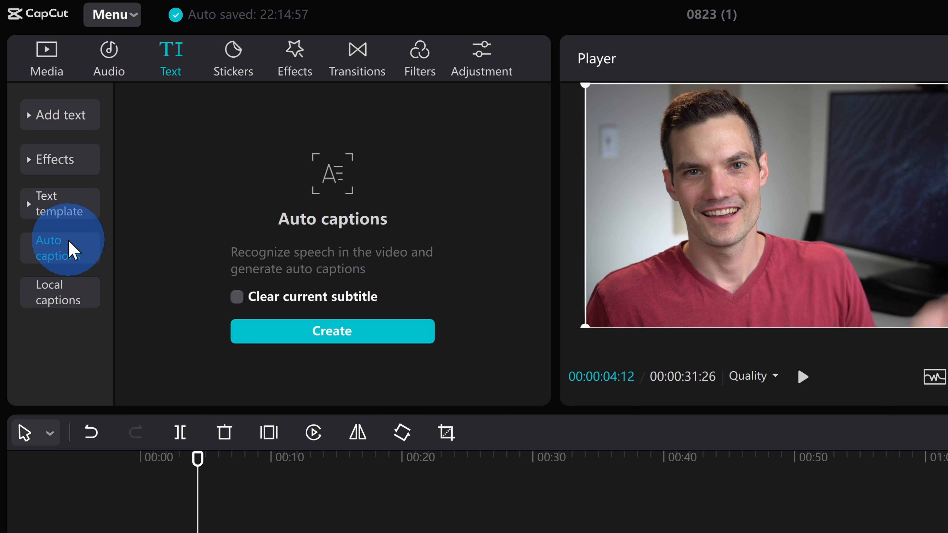
pyautogui.click(332, 334)
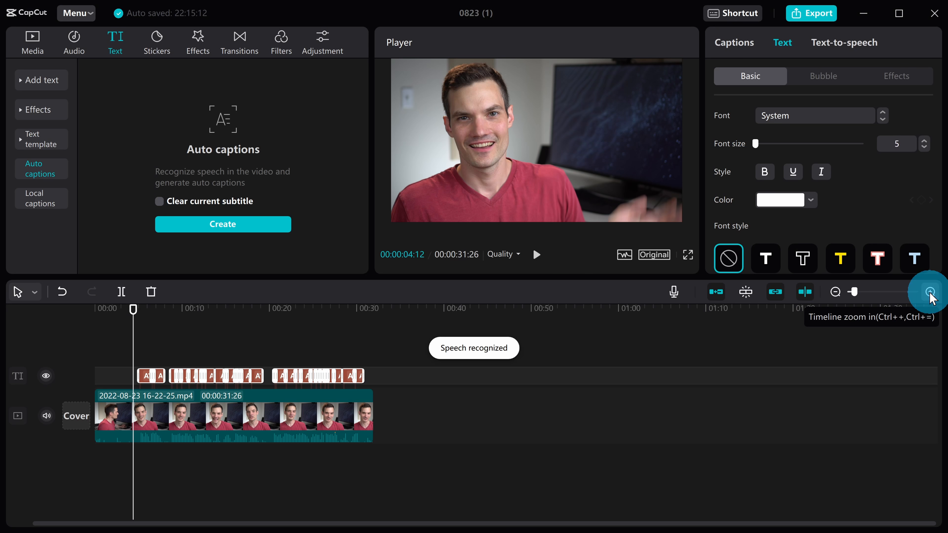
# - Review the generated captions along the timeline and select the "you can make" caption to examine its text settings
pyautogui.click(930, 292)
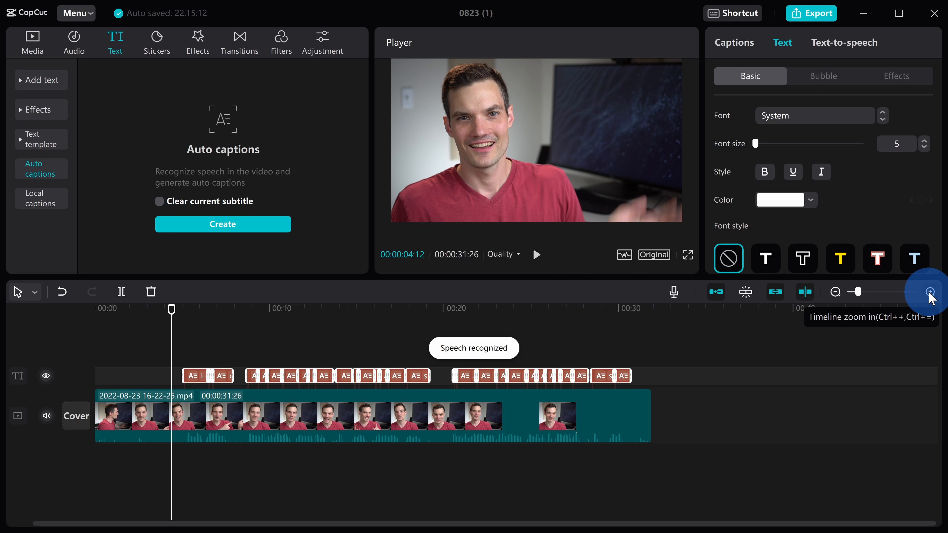
pyautogui.click(930, 292)
pyautogui.click(372, 308)
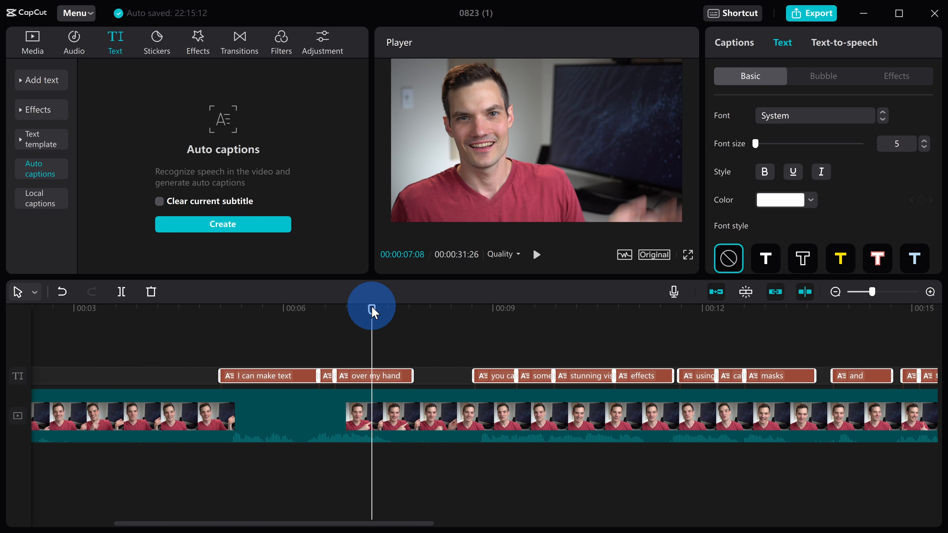
pyautogui.click(494, 322)
pyautogui.click(518, 189)
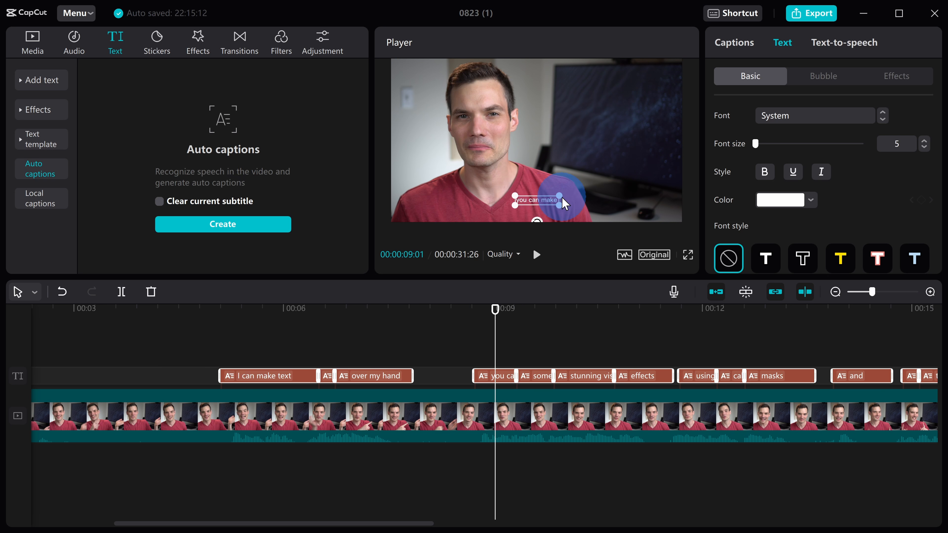
pyautogui.click(529, 332)
pyautogui.click(497, 377)
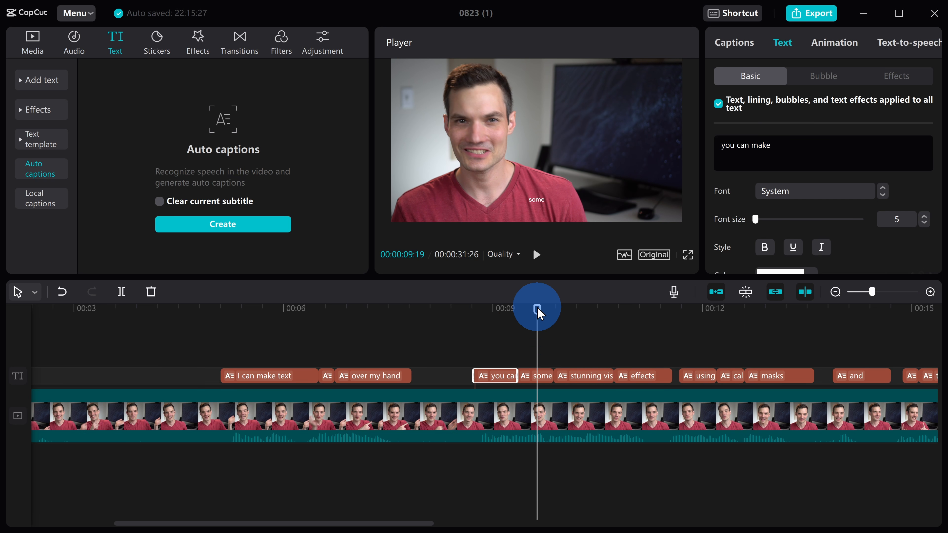
# - Select the "some" caption and apply the black font style with a white outline, with text styling applied to all captions
pyautogui.click(536, 376)
pyautogui.click(537, 255)
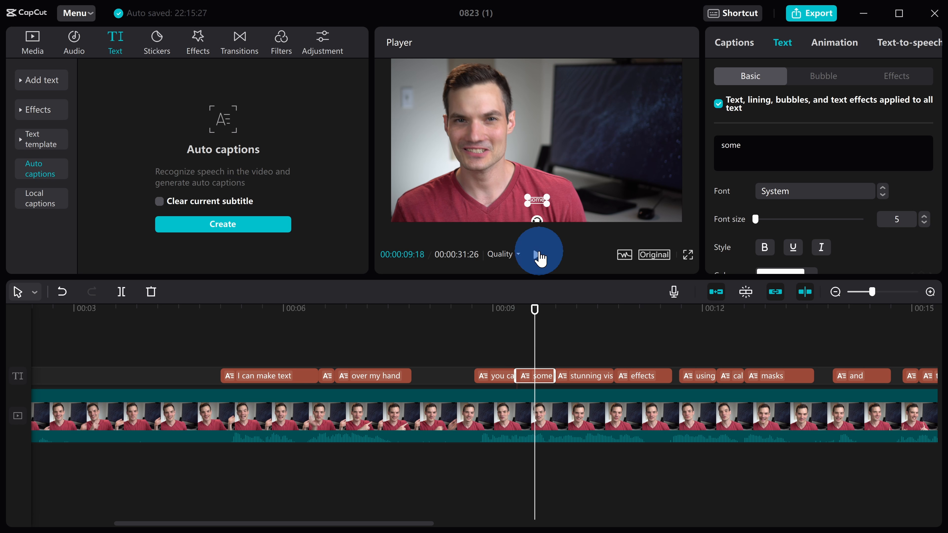
pyautogui.click(594, 205)
pyautogui.scroll(-5, 797, 190)
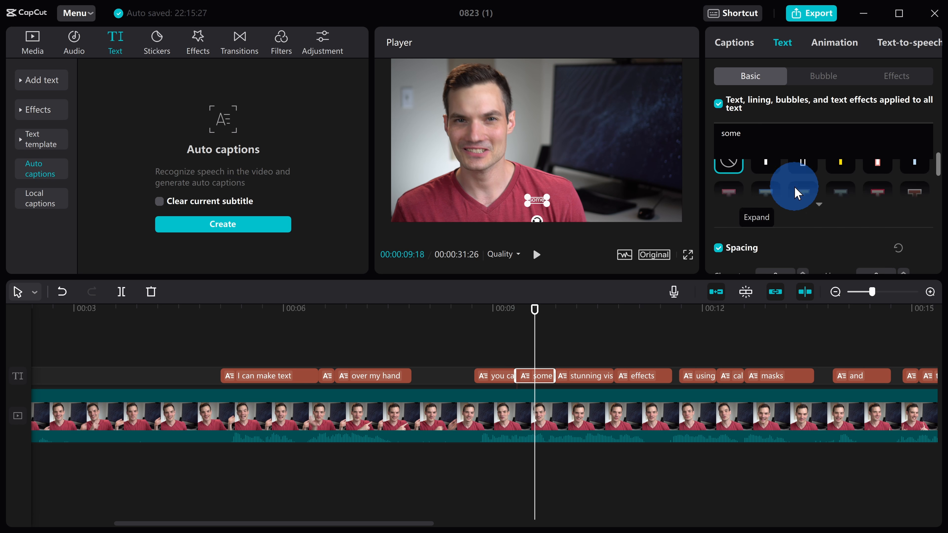
pyautogui.scroll(3, 797, 196)
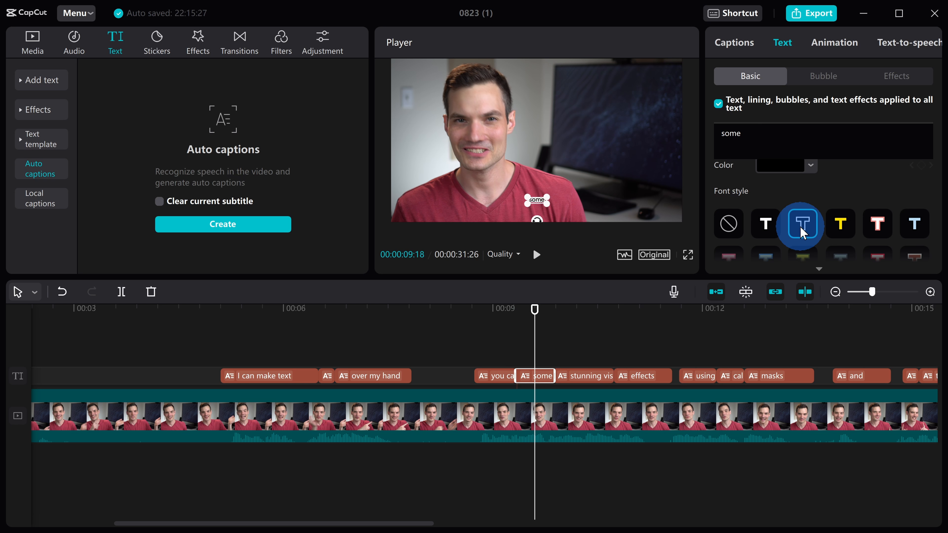
pyautogui.scroll(3, 801, 233)
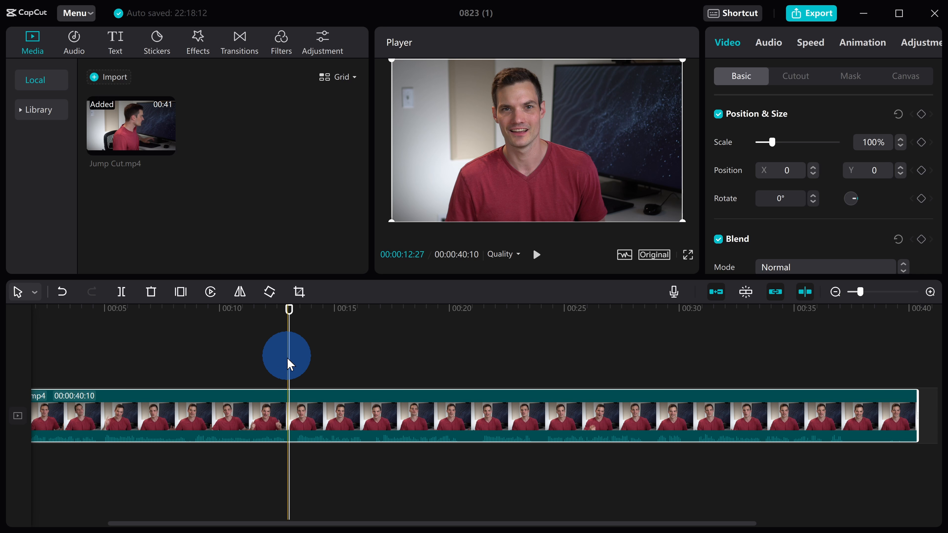
# - Split the Jump Cut.mp4 clip at about 00:00:13:01 and again at about 00:00:14:19
pyautogui.press('b')
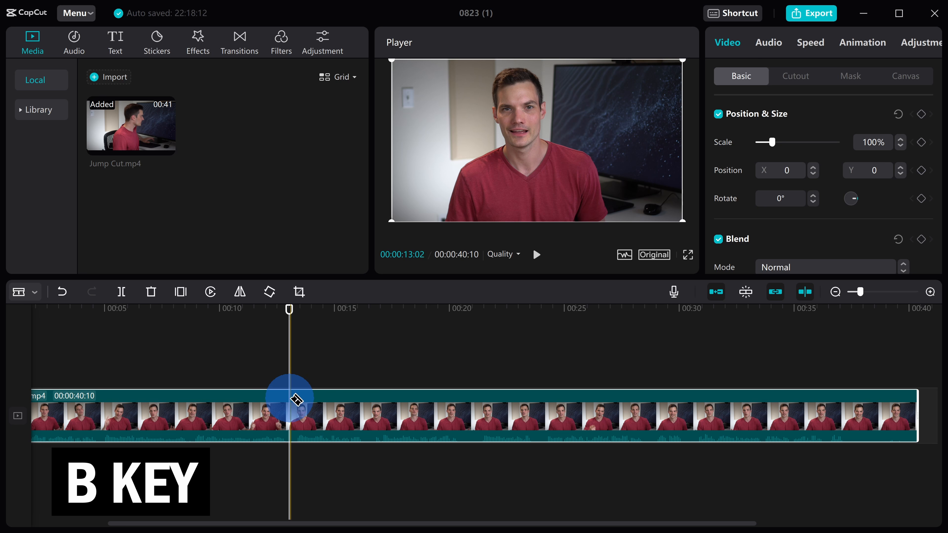
pyautogui.click(289, 400)
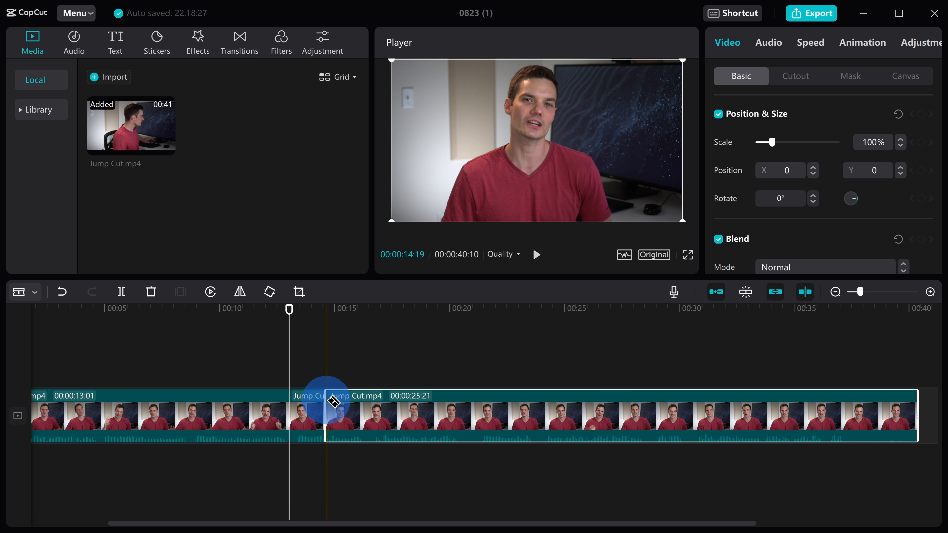
pyautogui.press('a')
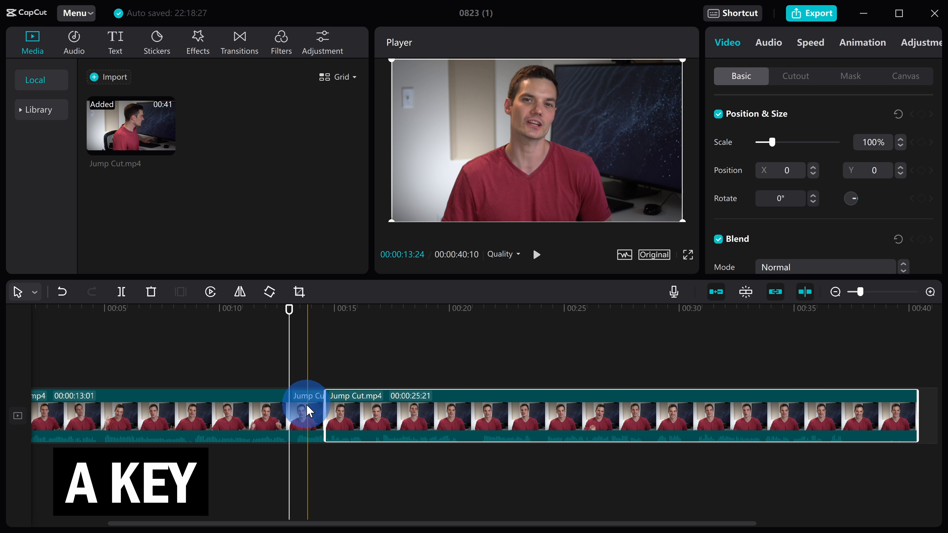
# - Scale the short middle segment of Jump Cut.mp4 to 150%, move it down to Y -344 in the frame, and preview it
pyautogui.click(310, 417)
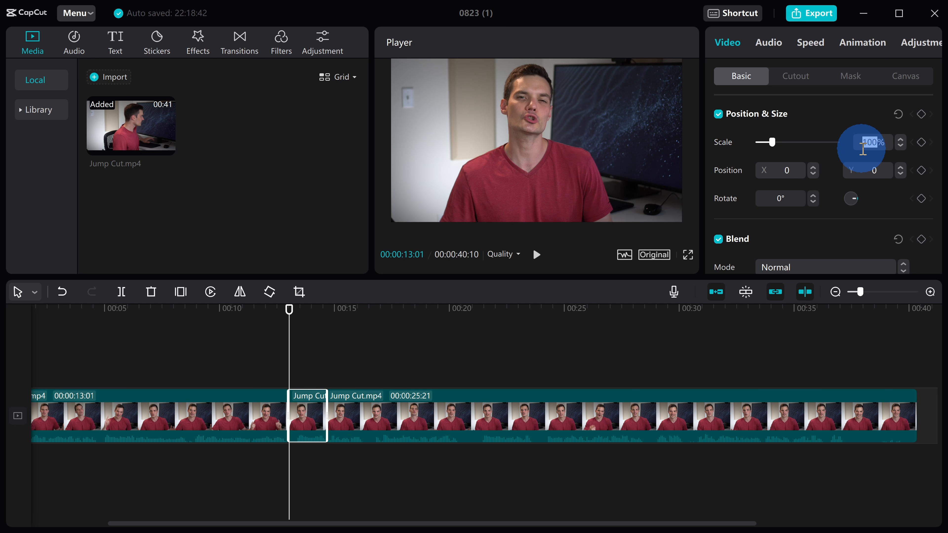
pyautogui.press('Return')
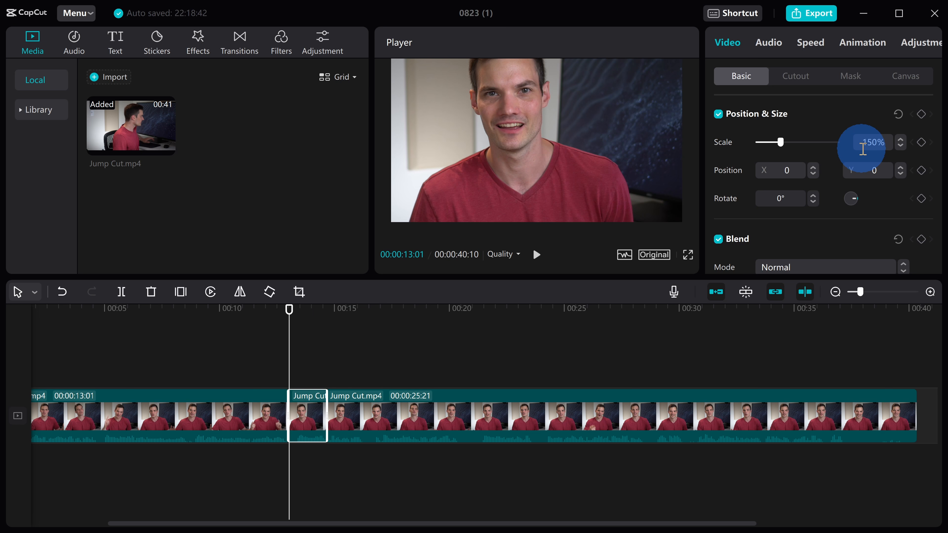
pyautogui.click(513, 146)
pyautogui.moveTo(519, 158); pyautogui.dragTo(522, 183)
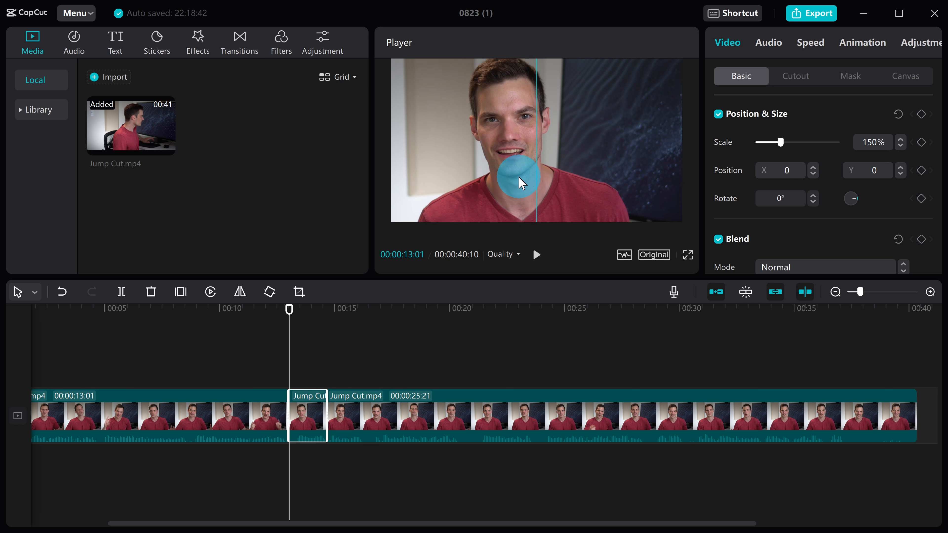
pyautogui.click(286, 309)
pyautogui.press('space')
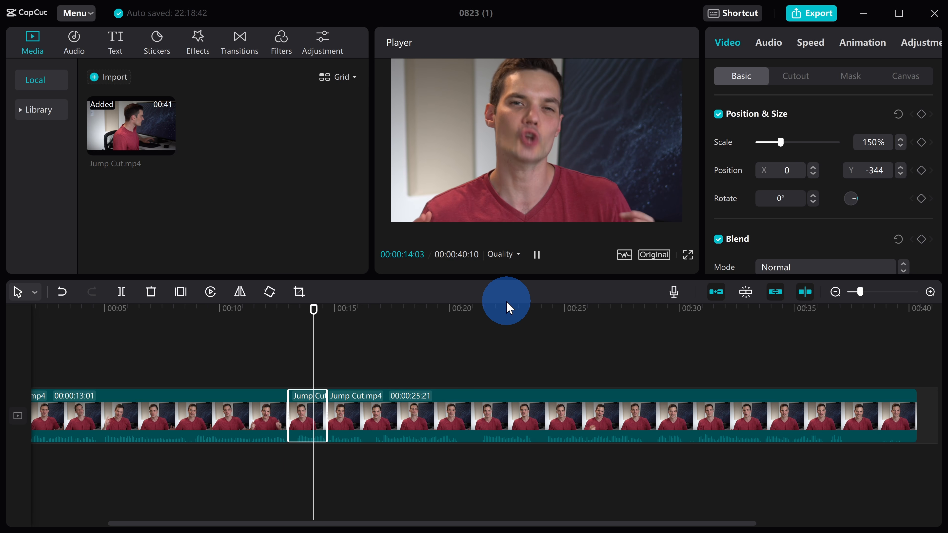
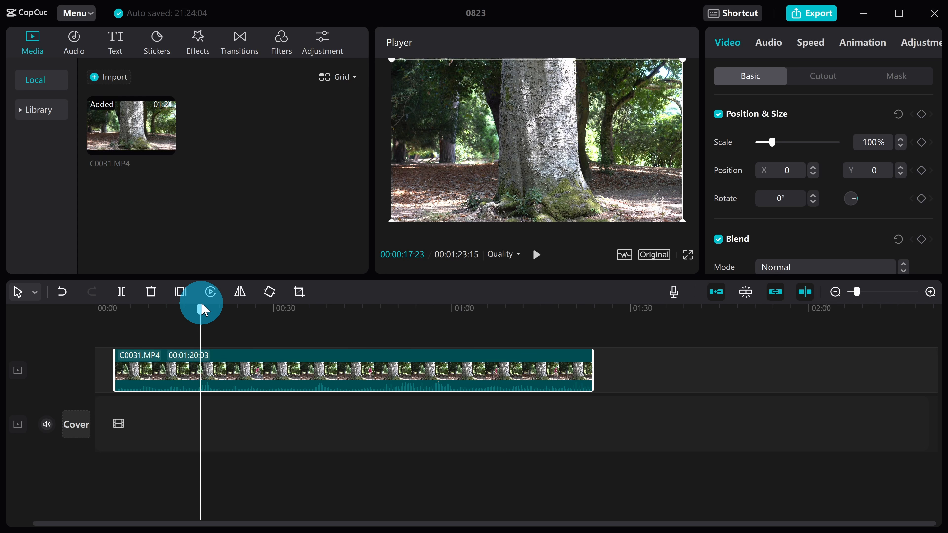
# - Split the C0031.MP4 overlay clip at about 00:00:21, where the bicycle emerges from behind the tree
pyautogui.moveTo(210, 303); pyautogui.dragTo(223, 304)
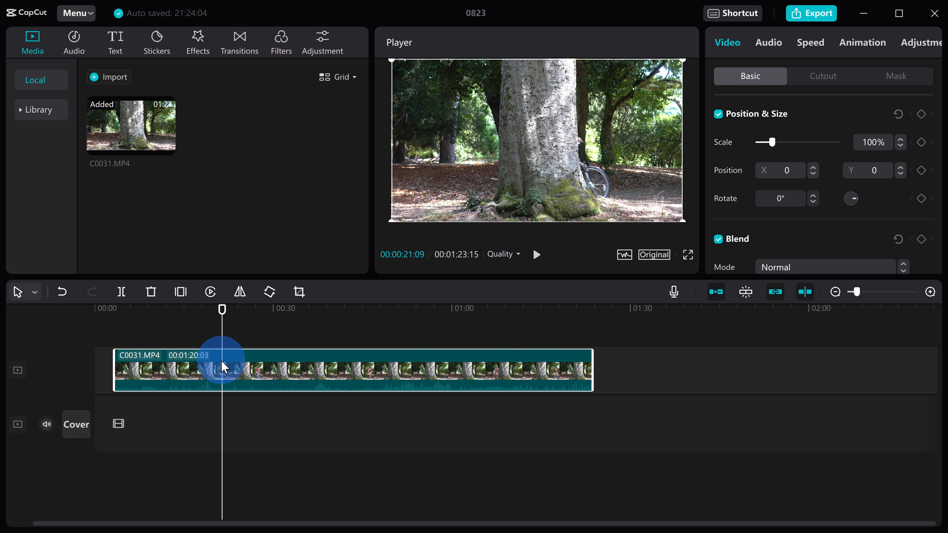
pyautogui.press('b')
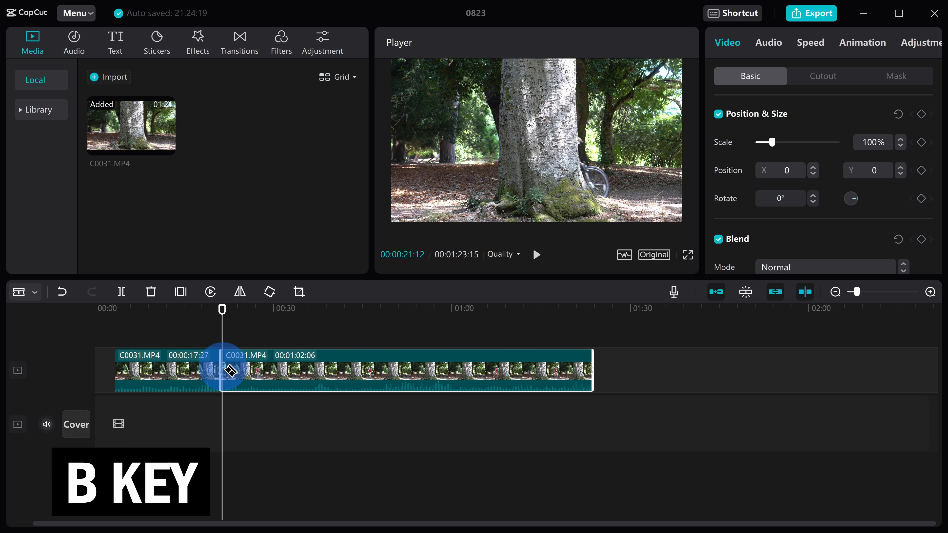
# - Add a second copy of C0031.MP4 on a track above the first, starts aligned, and split it at about 00:01:06:18
pyautogui.click(125, 127)
pyautogui.click(145, 138)
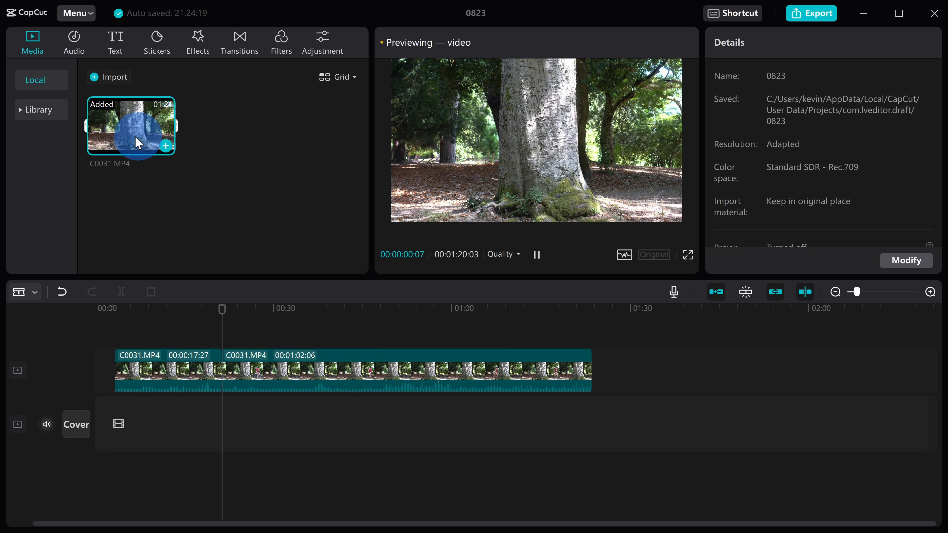
pyautogui.moveTo(128, 117); pyautogui.dragTo(115, 328)
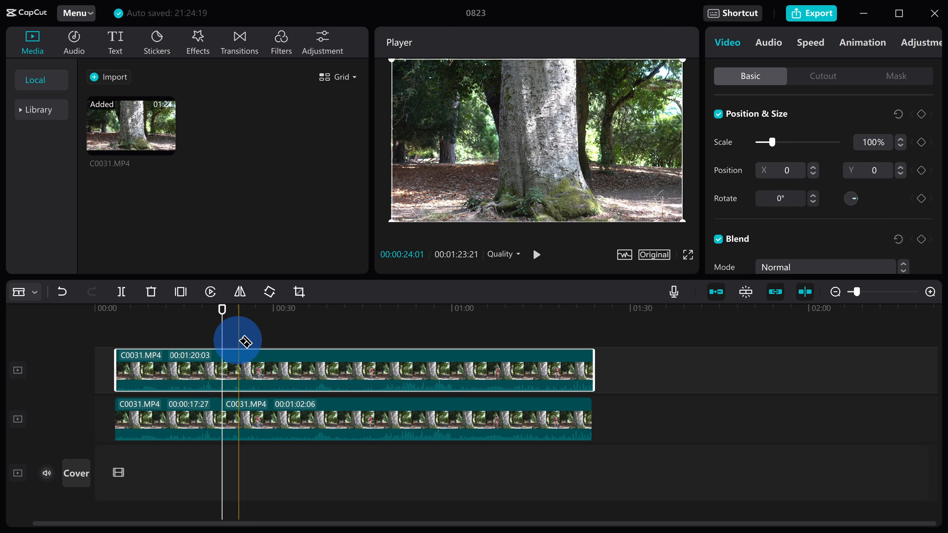
pyautogui.moveTo(220, 309); pyautogui.dragTo(495, 315)
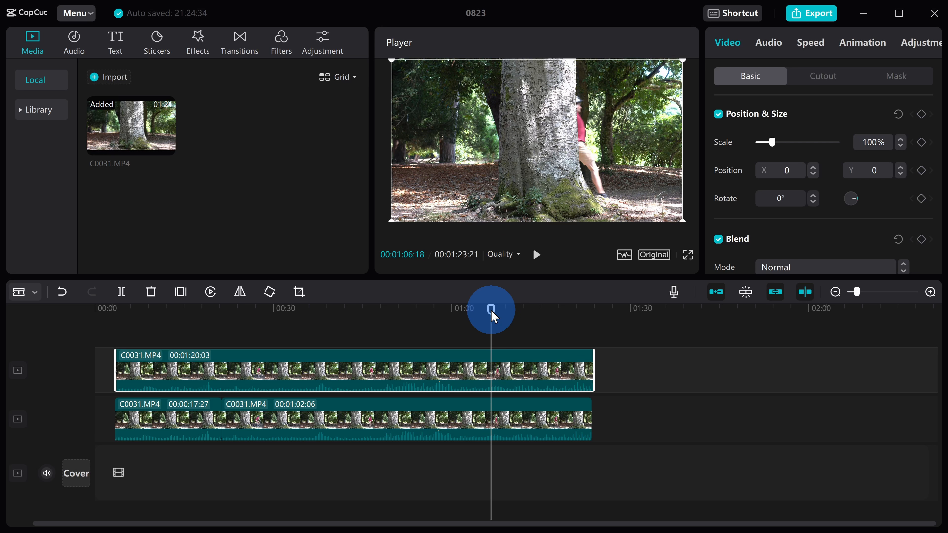
pyautogui.click(491, 358)
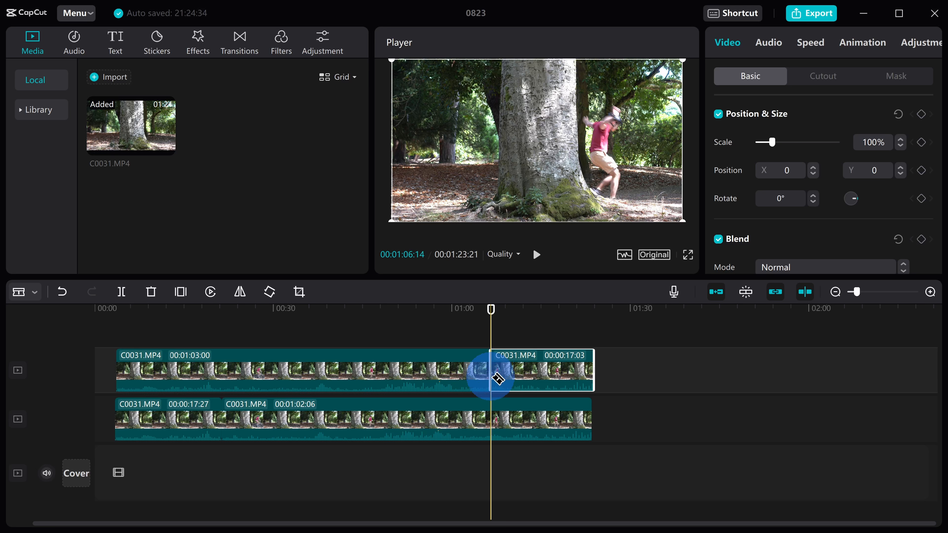
# - Delete the segment before the cut on both the upper and the lower C0031.MP4 tracks
pyautogui.press('a')
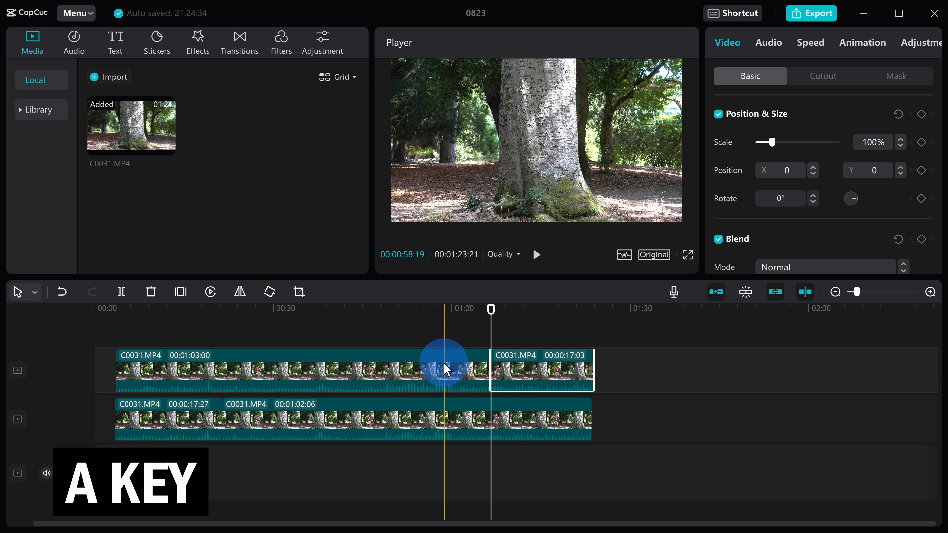
pyautogui.click(394, 359)
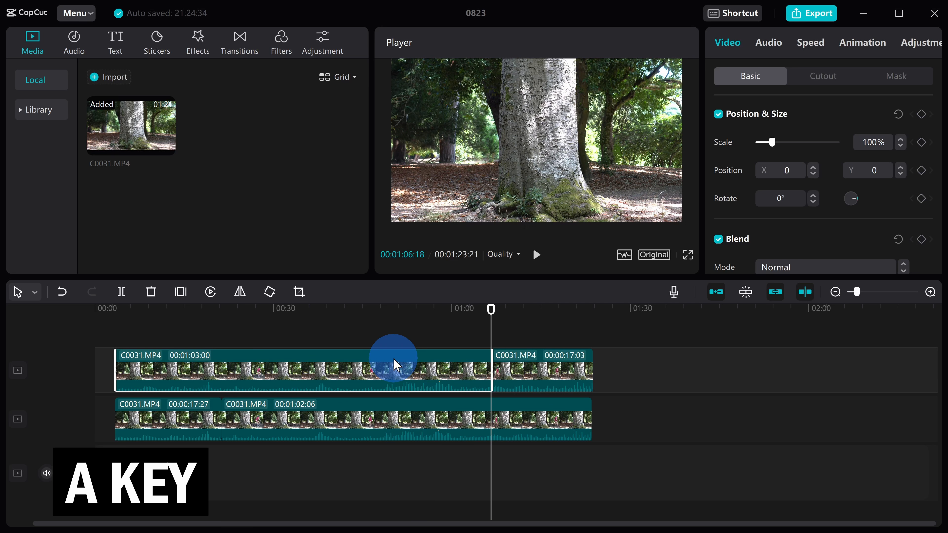
pyautogui.press('Delete')
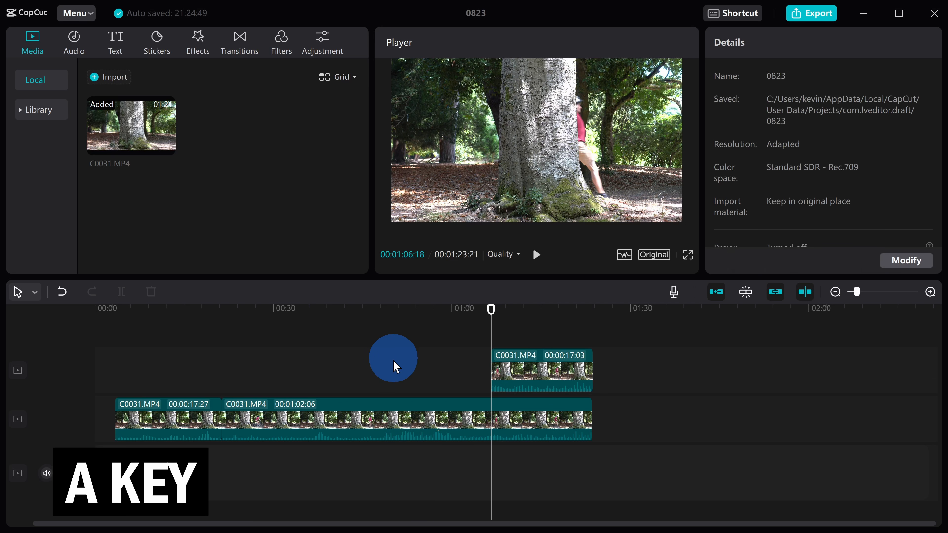
pyautogui.click(162, 425)
pyautogui.press('Delete')
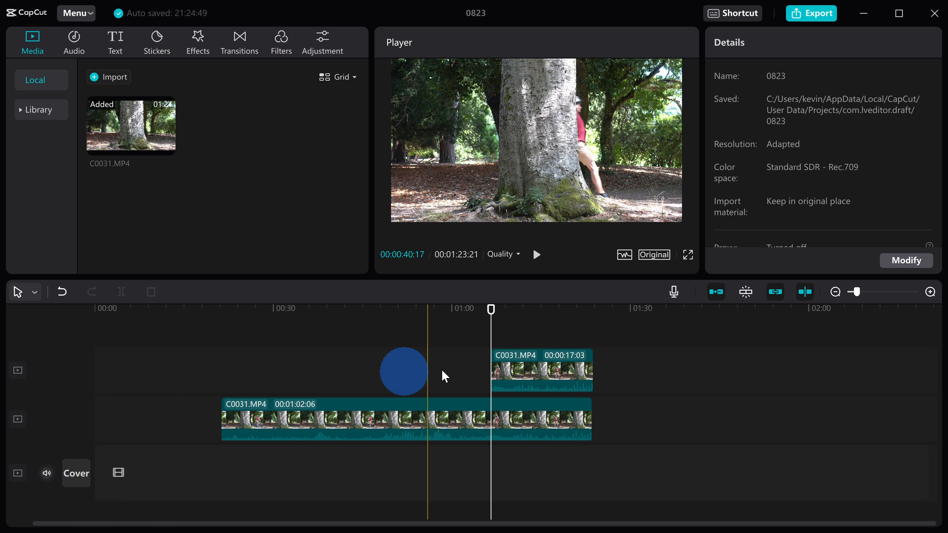
# - Check the start frames of both remaining clips and move the upper clip to line up with the lower clip's start at about 00:00:21
pyautogui.moveTo(228, 309); pyautogui.dragTo(224, 308)
pyautogui.moveTo(490, 309); pyautogui.dragTo(491, 307)
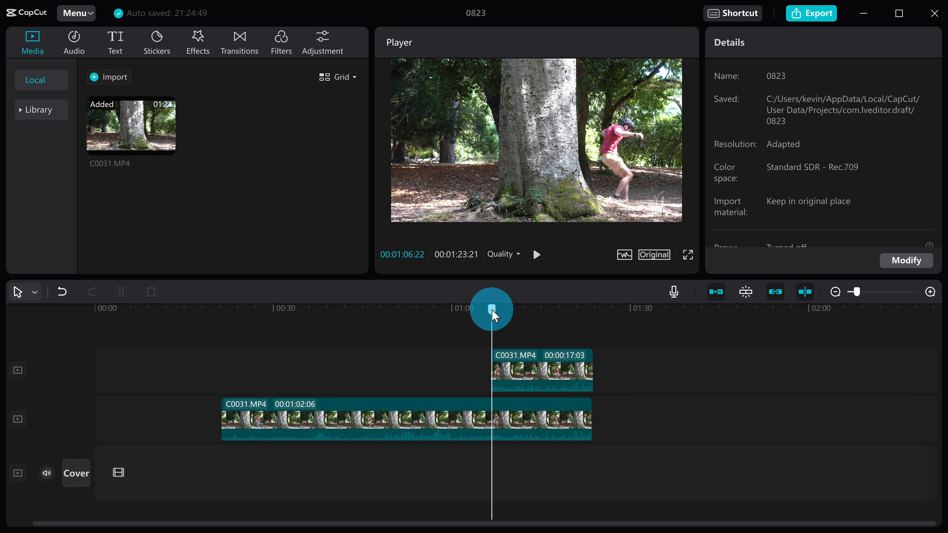
pyautogui.moveTo(538, 370); pyautogui.dragTo(280, 379)
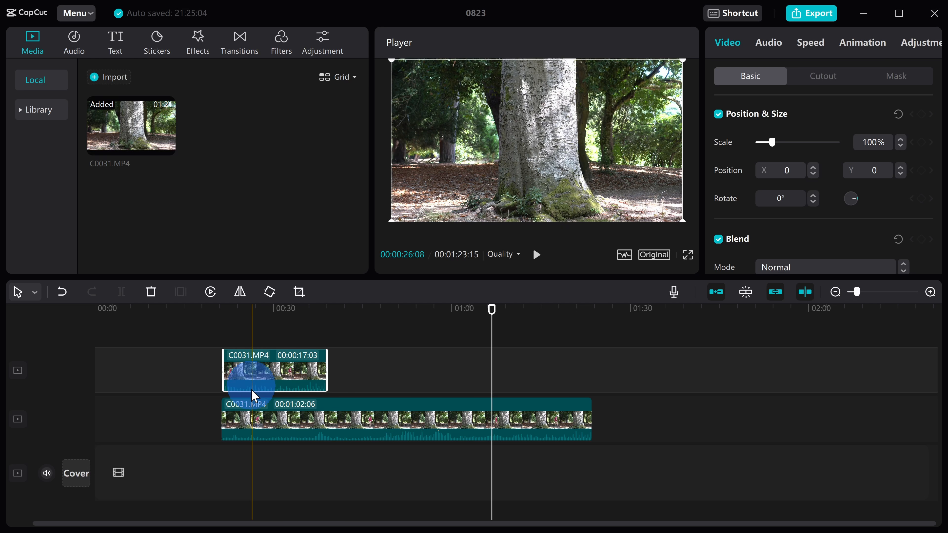
# - Extend the starts of the lower and upper clips about two seconds earlier, to durations of 00:01:04:10 and 00:00:19:07
pyautogui.click(292, 433)
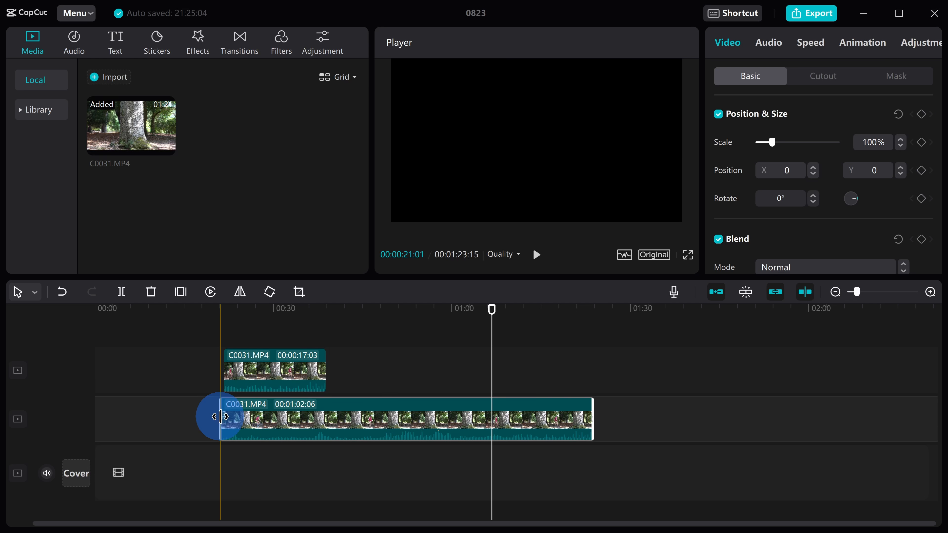
pyautogui.moveTo(223, 417); pyautogui.dragTo(209, 413)
pyautogui.click(224, 371)
pyautogui.moveTo(225, 371); pyautogui.dragTo(211, 369)
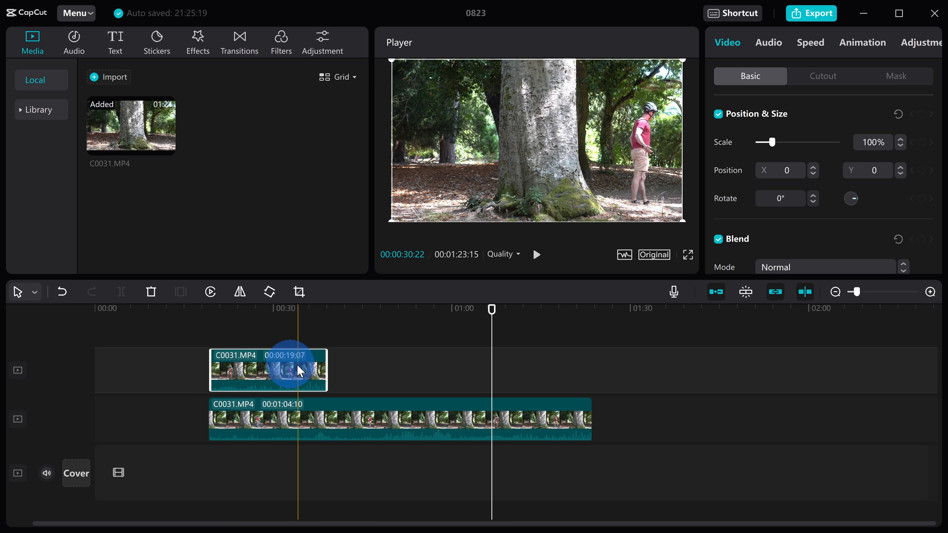
# - Trim the ends of both C0031.MP4 clips so they finish together at about 00:00:29:25
pyautogui.moveTo(328, 366); pyautogui.dragTo(329, 366)
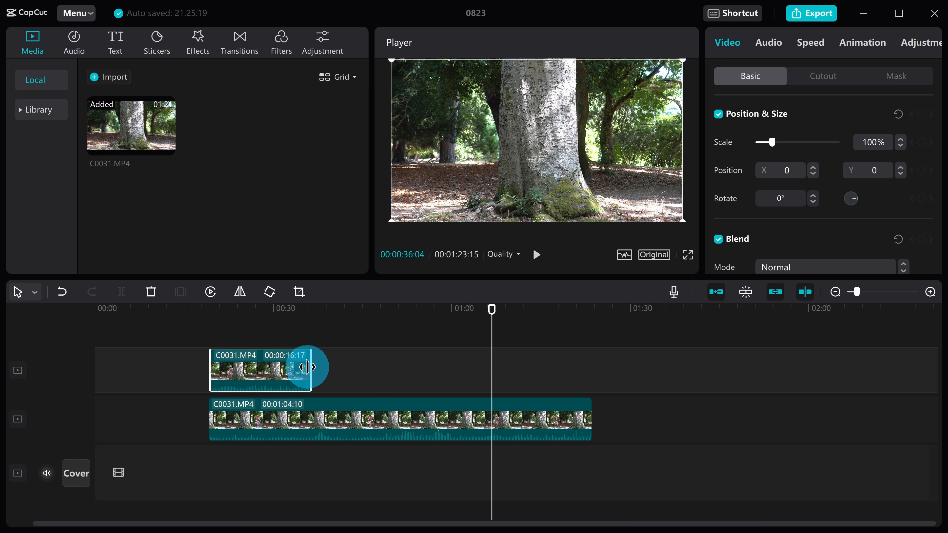
pyautogui.moveTo(273, 369)
pyautogui.mouseDown()
pyautogui.moveTo(248, 369)
pyautogui.moveTo(272, 369)
pyautogui.mouseUp()
pyautogui.click(349, 423)
pyautogui.moveTo(587, 417); pyautogui.dragTo(268, 417)
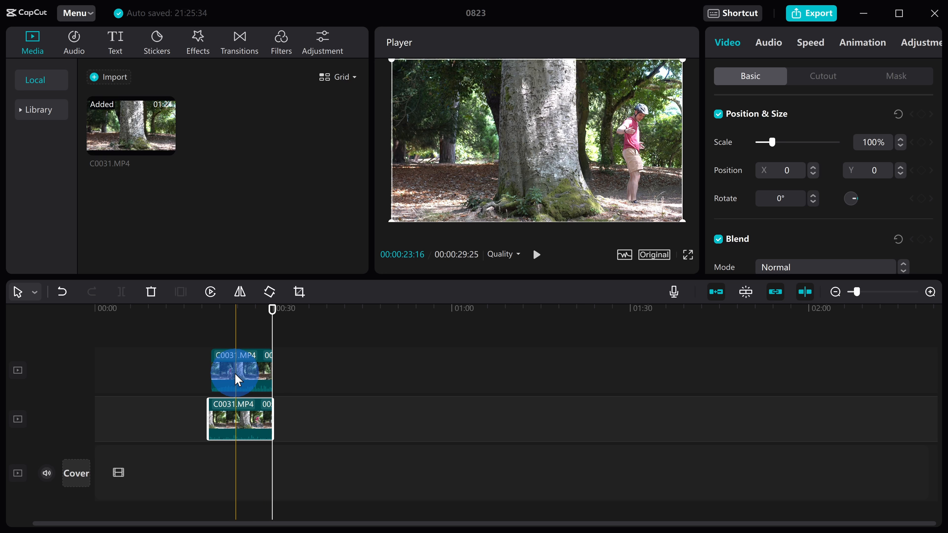
# - Move the upper clip clear of the lower one, starting at about 00:00:55, and select it with the playhead over it
pyautogui.moveTo(235, 374); pyautogui.dragTo(448, 384)
pyautogui.click(441, 308)
pyautogui.click(444, 369)
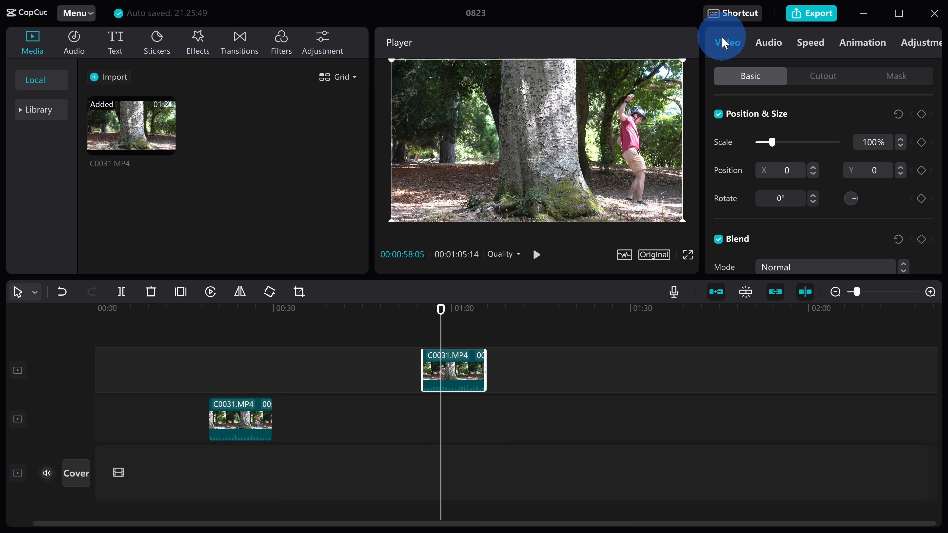
# - Apply a Split mask to the upper clip and rotate its line vertical along the tree trunk, keeping the right side visible
pyautogui.click(904, 80)
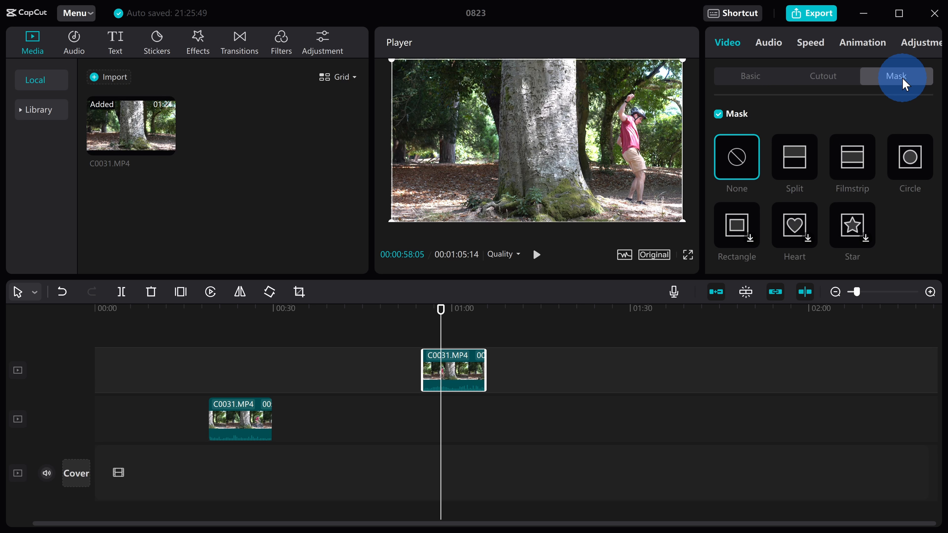
pyautogui.scroll(-2, 813, 233)
pyautogui.scroll(2, 870, 235)
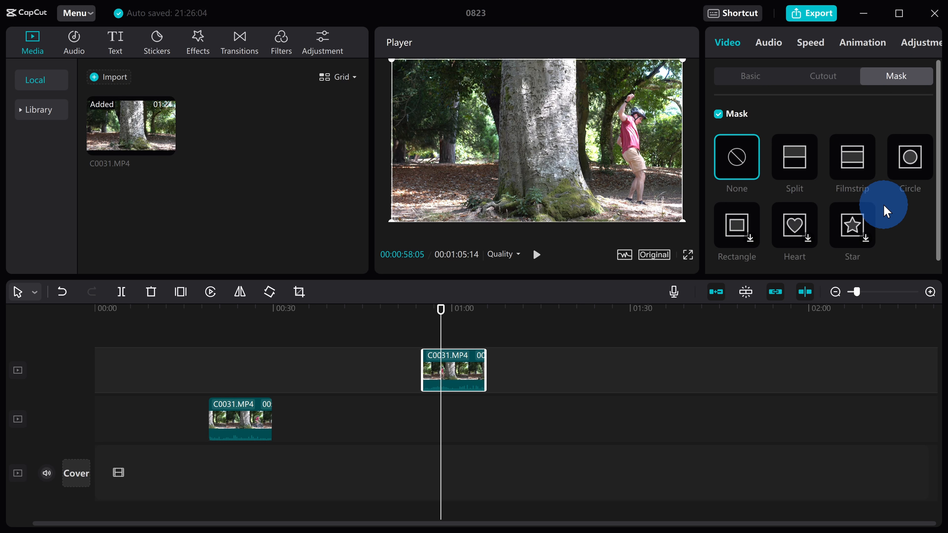
pyautogui.click(797, 165)
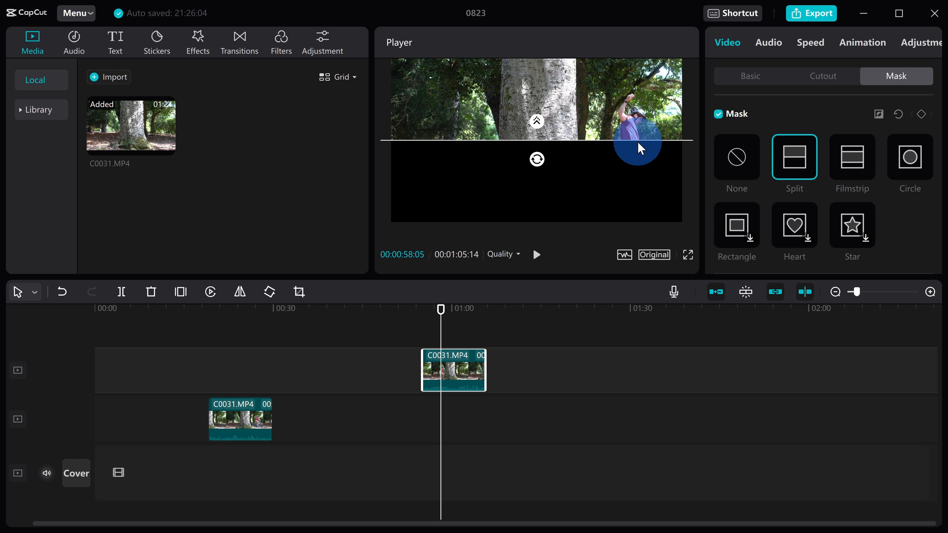
pyautogui.moveTo(537, 159); pyautogui.dragTo(495, 137)
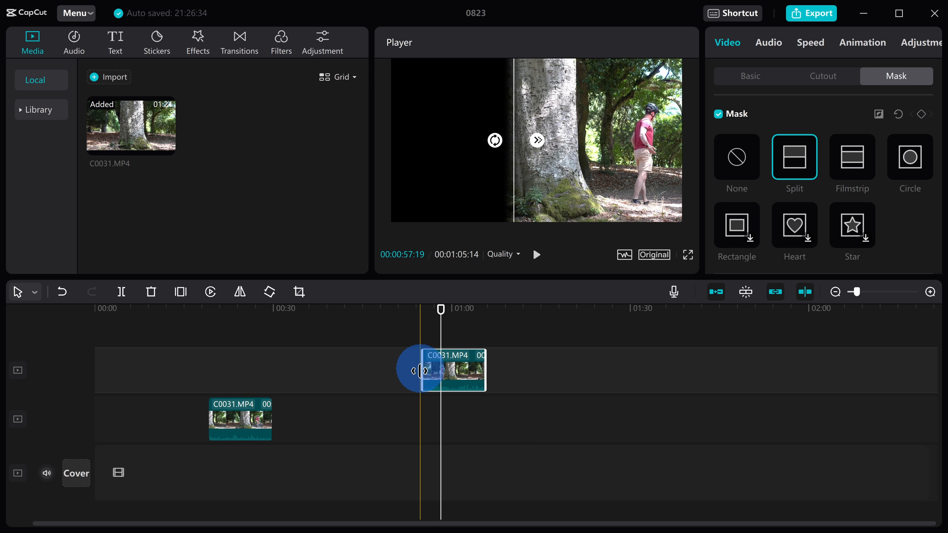
# - Move the masked clip back directly above the lower clip, aligning their starts, and preview the combined tree shot
pyautogui.moveTo(461, 369); pyautogui.dragTo(247, 370)
pyautogui.moveTo(223, 308); pyautogui.dragTo(224, 312)
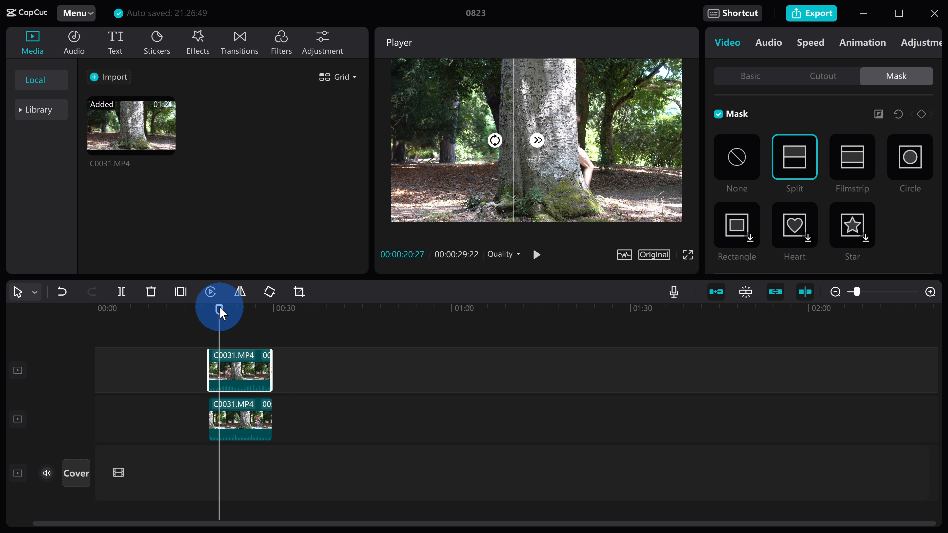
pyautogui.moveTo(219, 311); pyautogui.dragTo(209, 309)
pyautogui.click(536, 255)
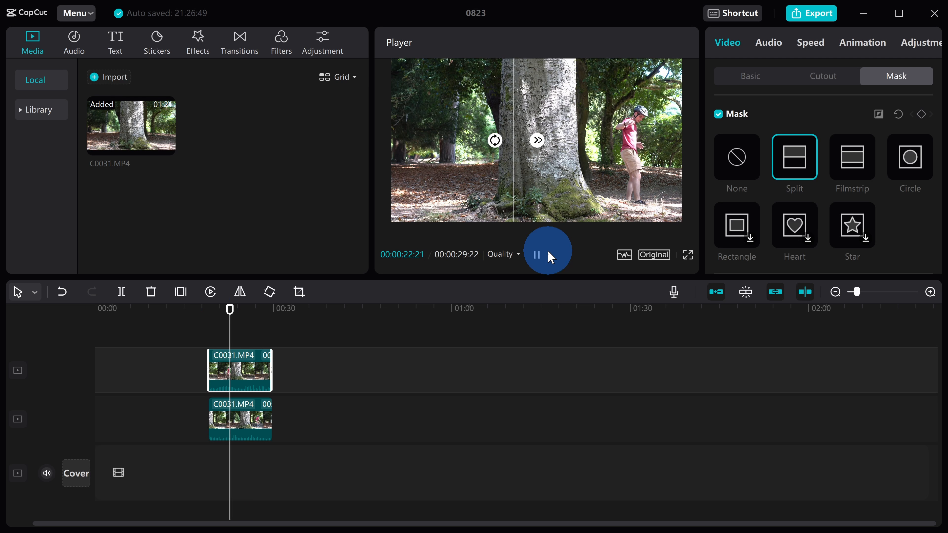
pyautogui.click(536, 256)
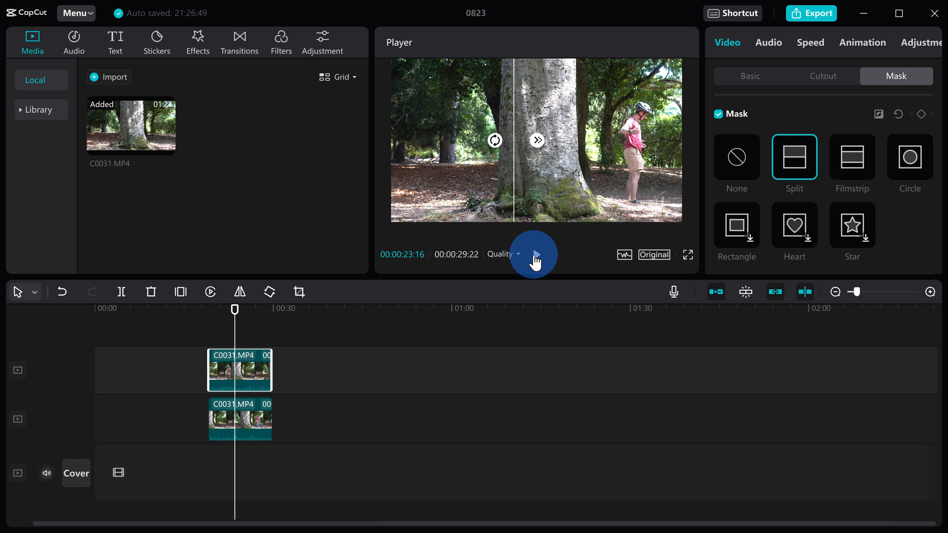